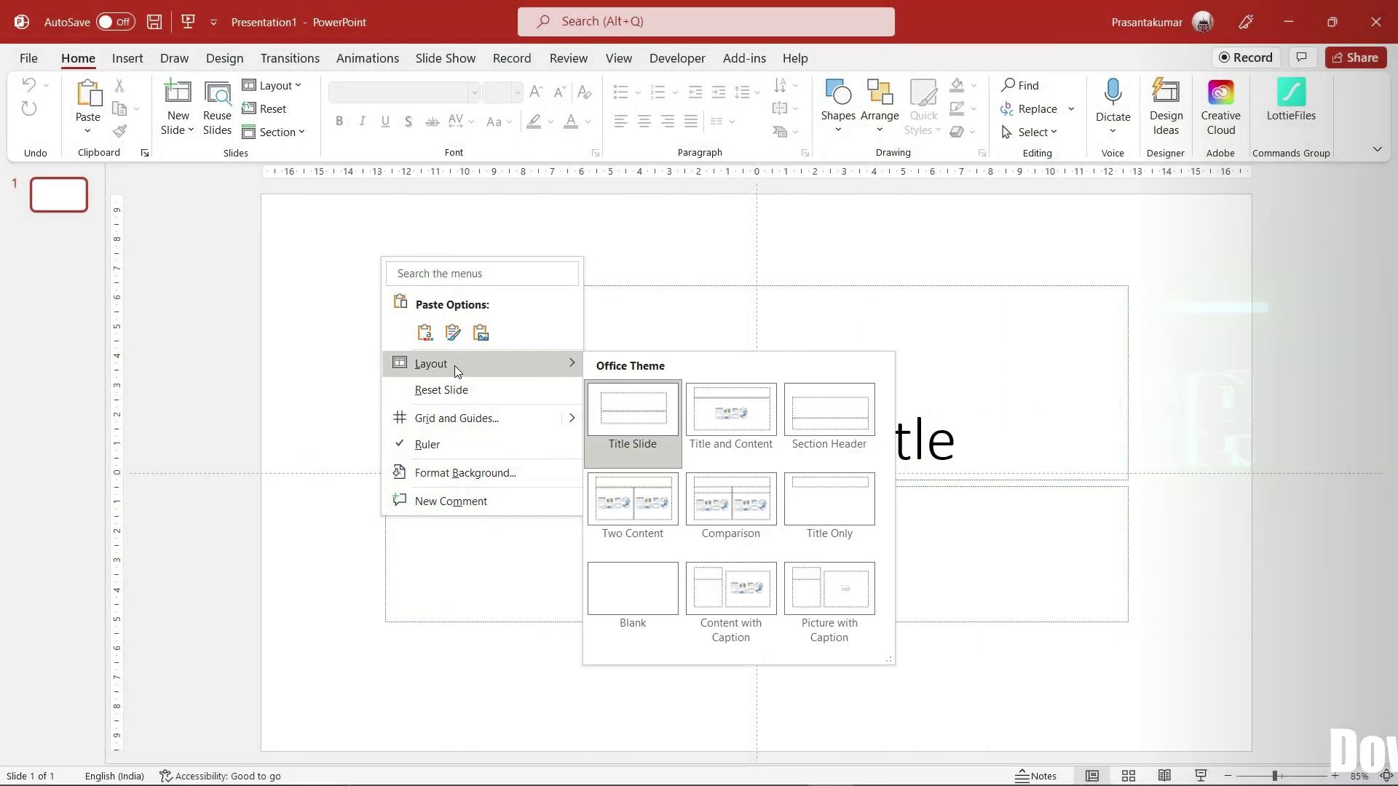
Apply the Blank layout to the first slide
click(608, 591)
Fill the slide background with a 270° turquoise-to-white gradient, turquoise stop moved to 73%
right_click(823, 437)
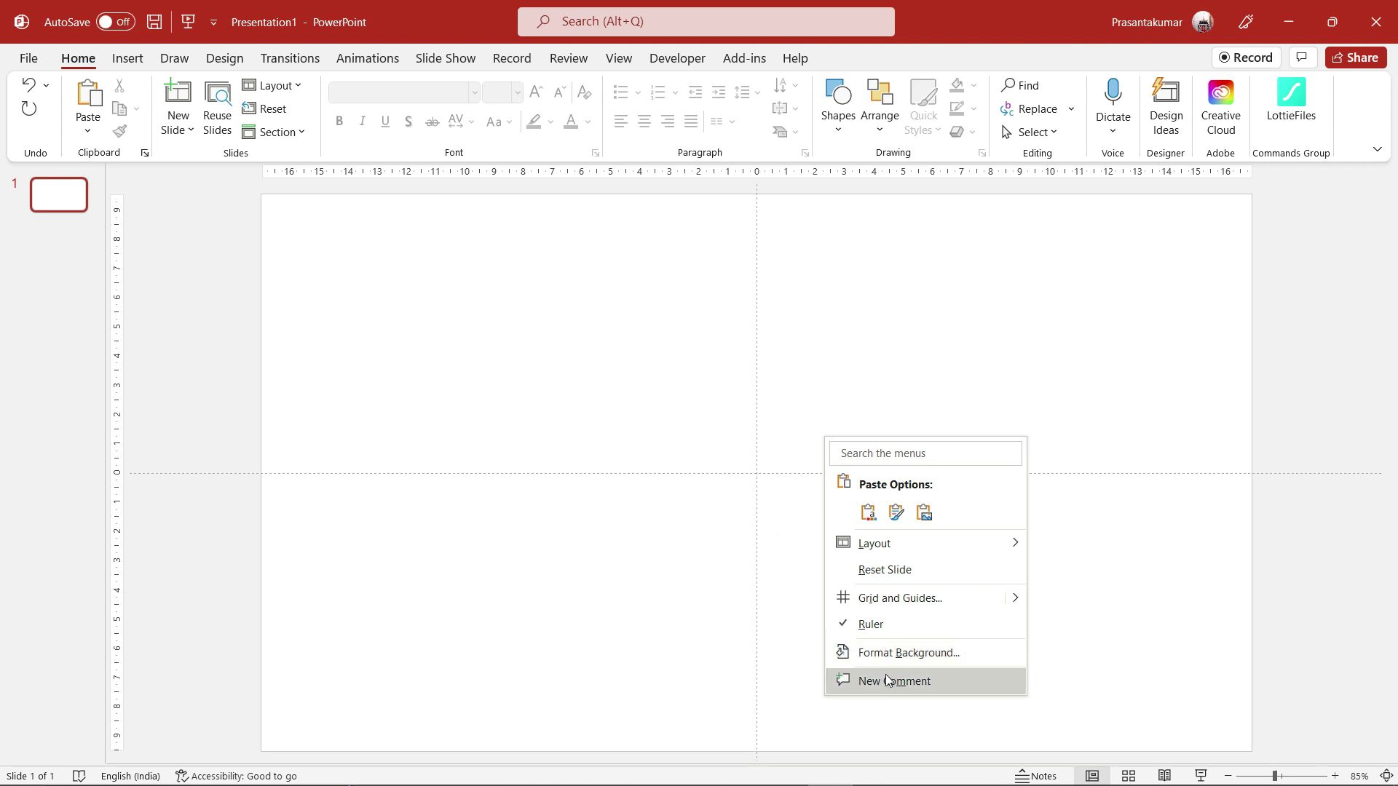
click(901, 654)
click(1180, 306)
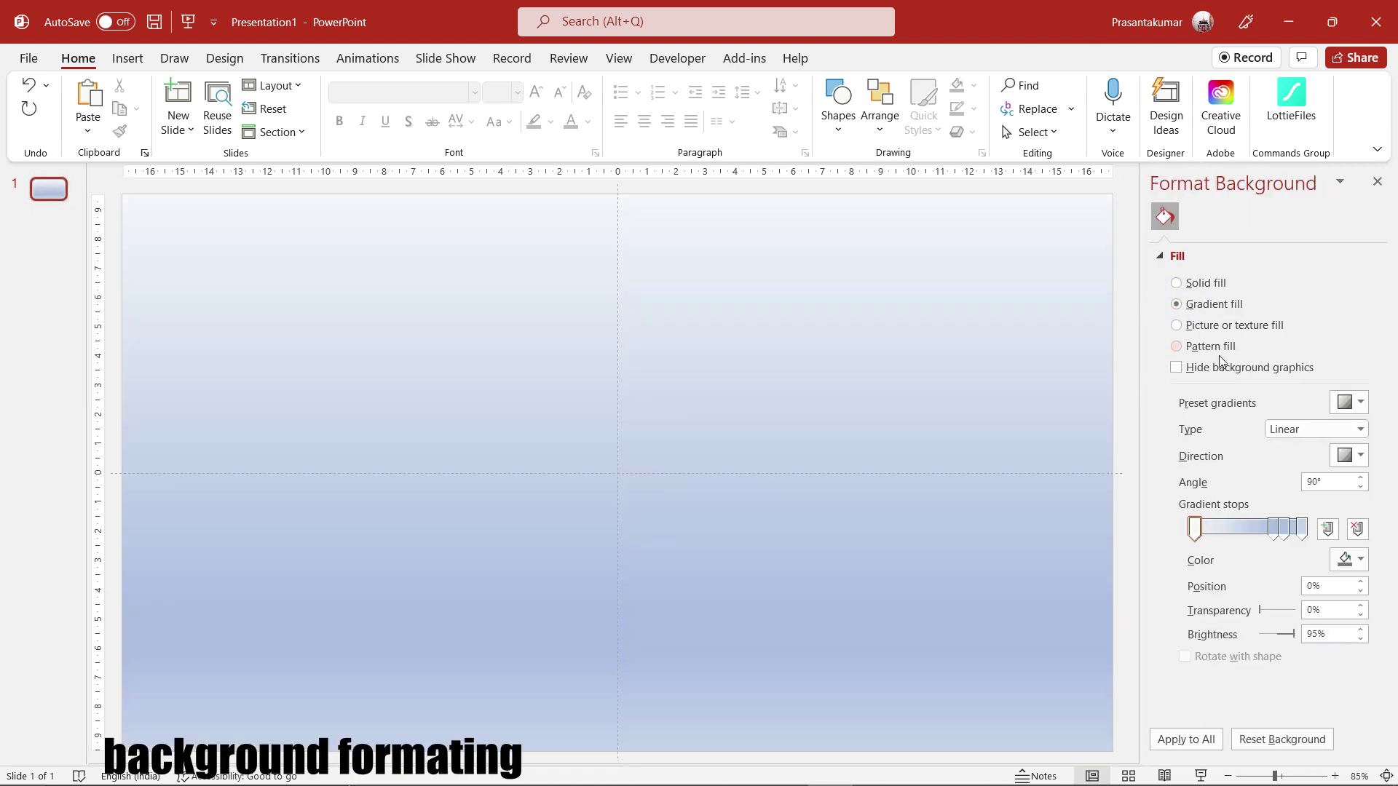
drag(1281, 538, 1281, 557)
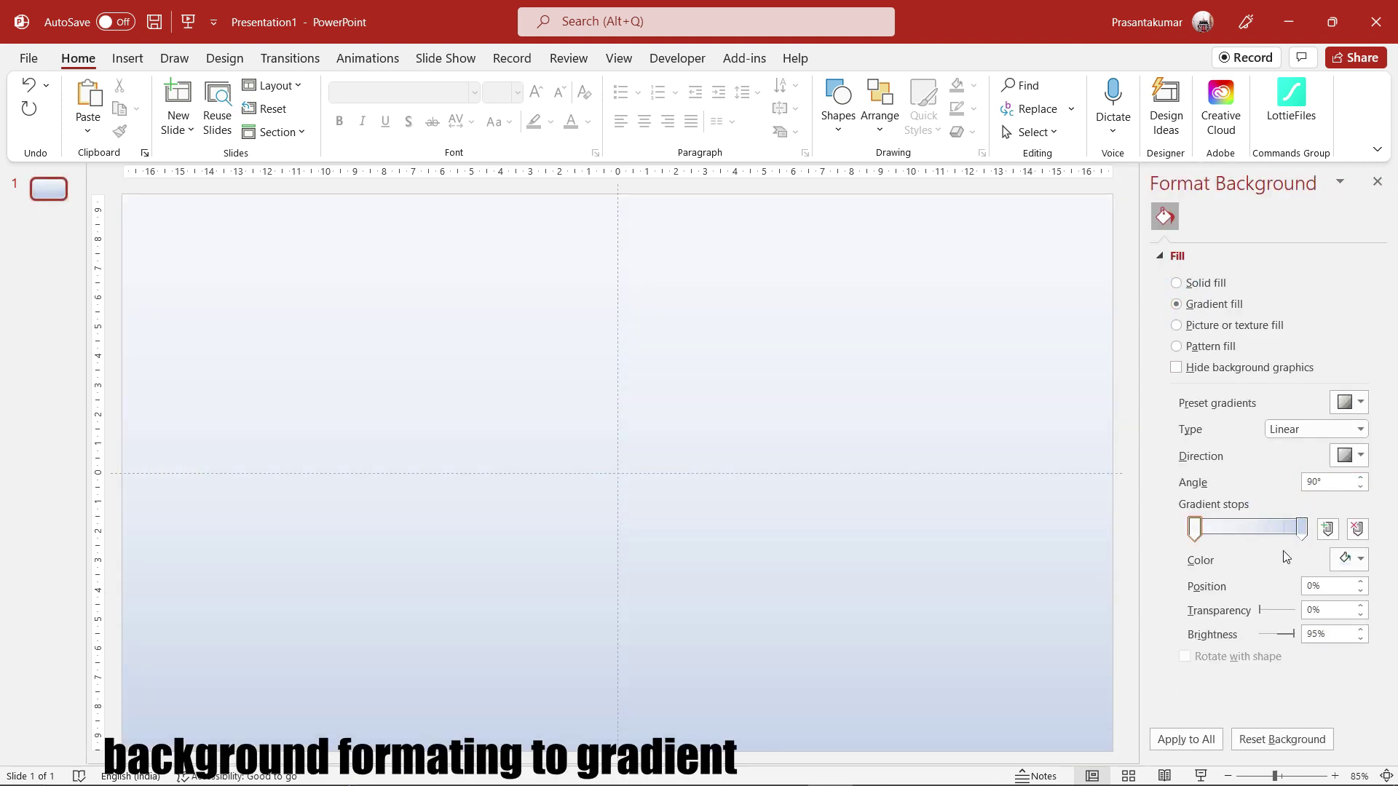
click(1349, 456)
click(1227, 540)
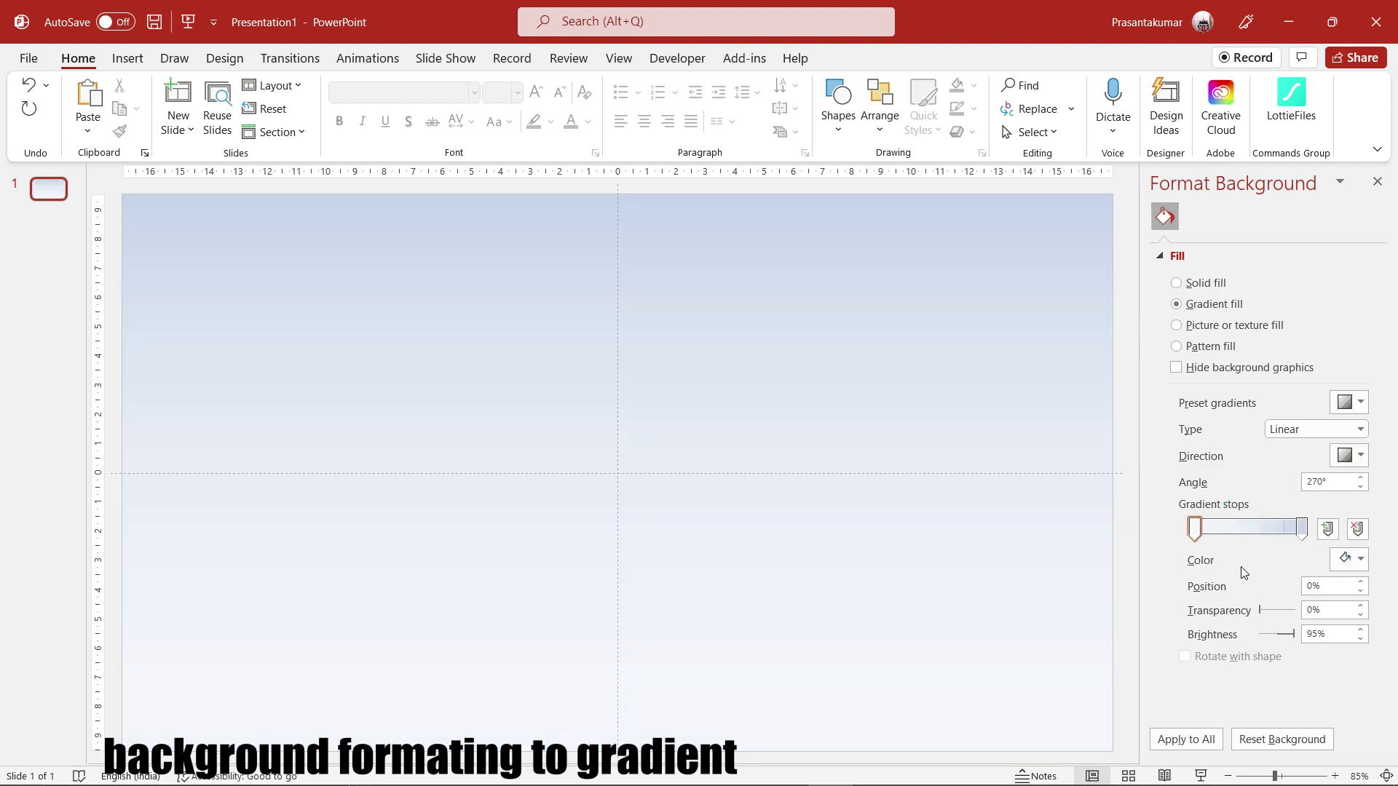
click(1352, 560)
click(1344, 493)
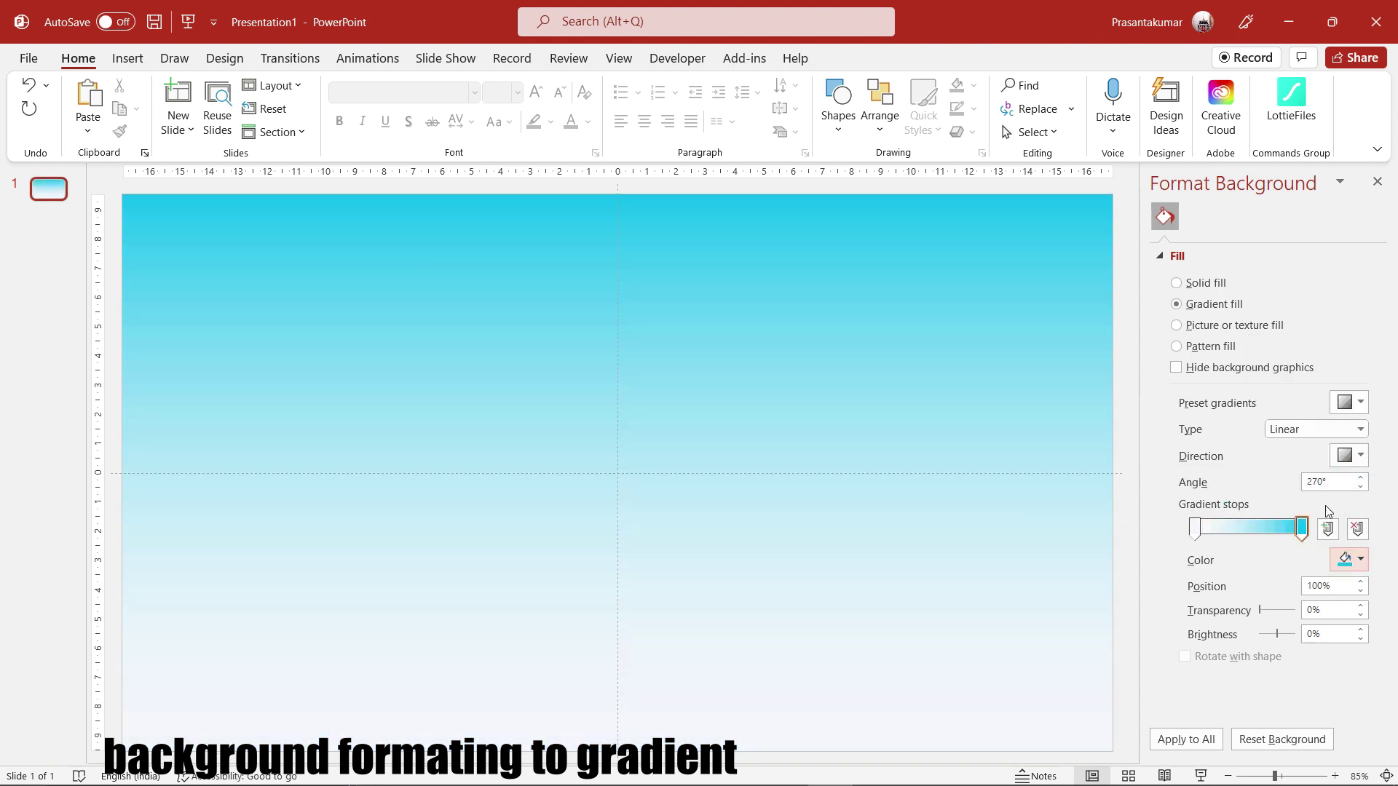
drag(1305, 529, 1273, 530)
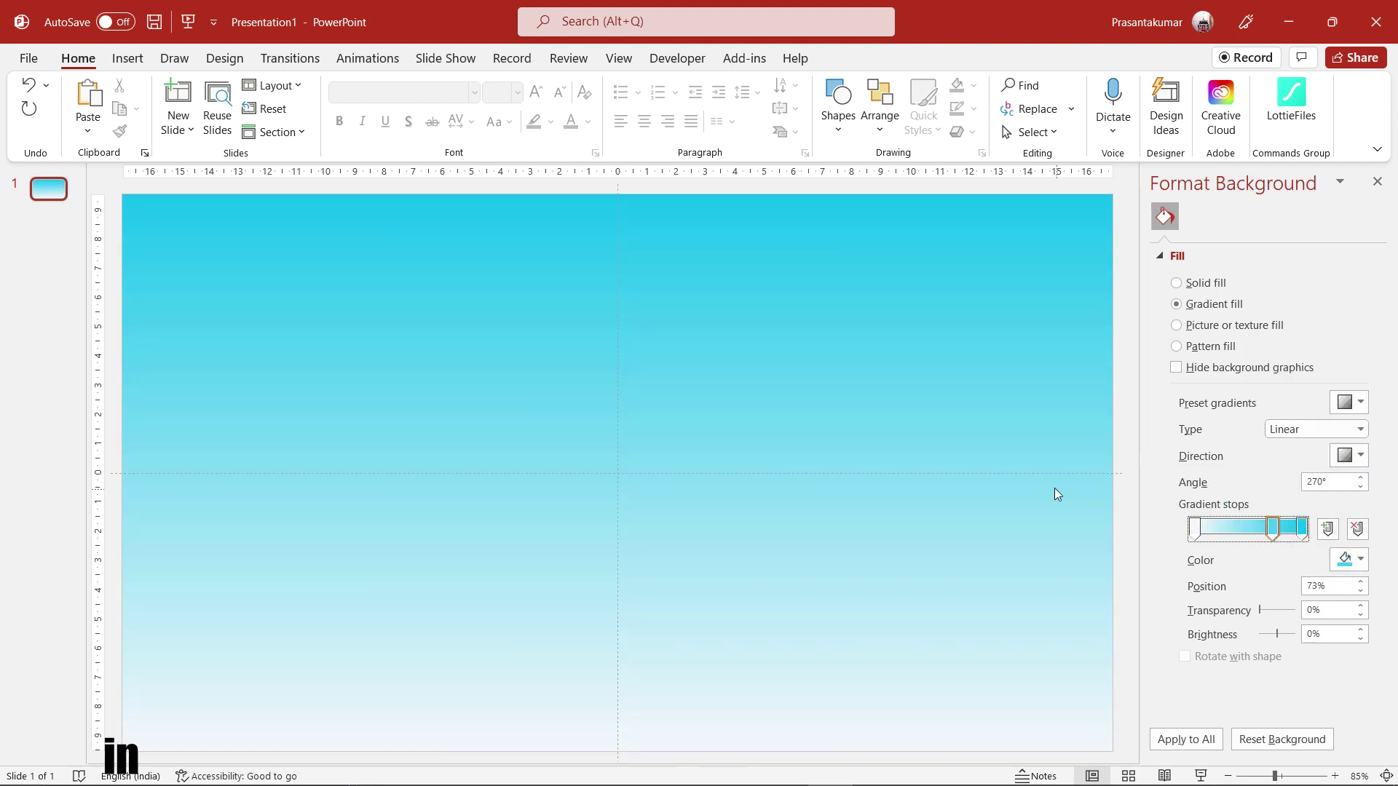
click(124, 60)
Insert the four cloud pictures Picture7 to Picture10 from this computer
click(182, 102)
click(208, 184)
click(415, 262)
ctrl+click(502, 262)
ctrl+click(590, 280)
ctrl+click(230, 353)
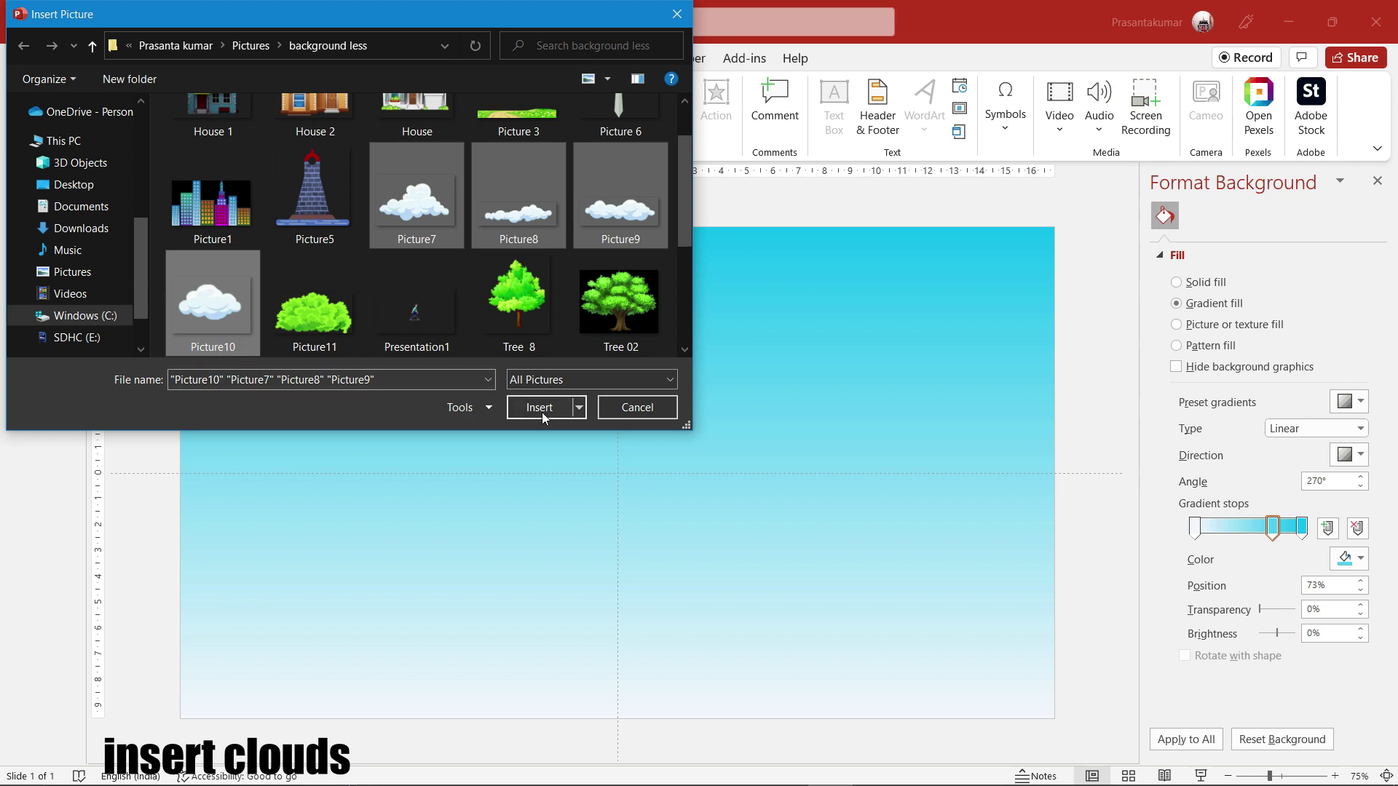
click(546, 406)
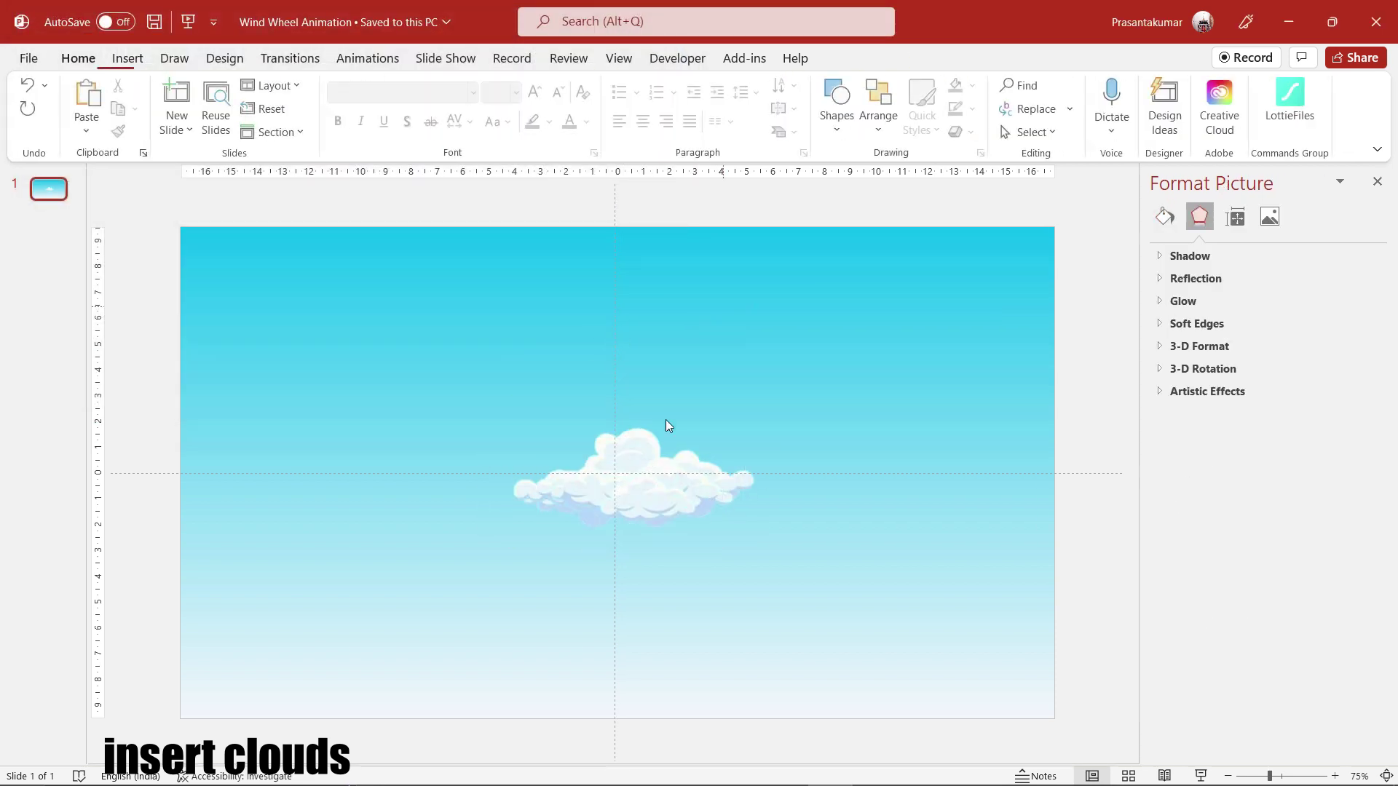
Spread three clouds across the top of the sky and delete the extra small cloud
drag(653, 474, 499, 321)
click(1282, 211)
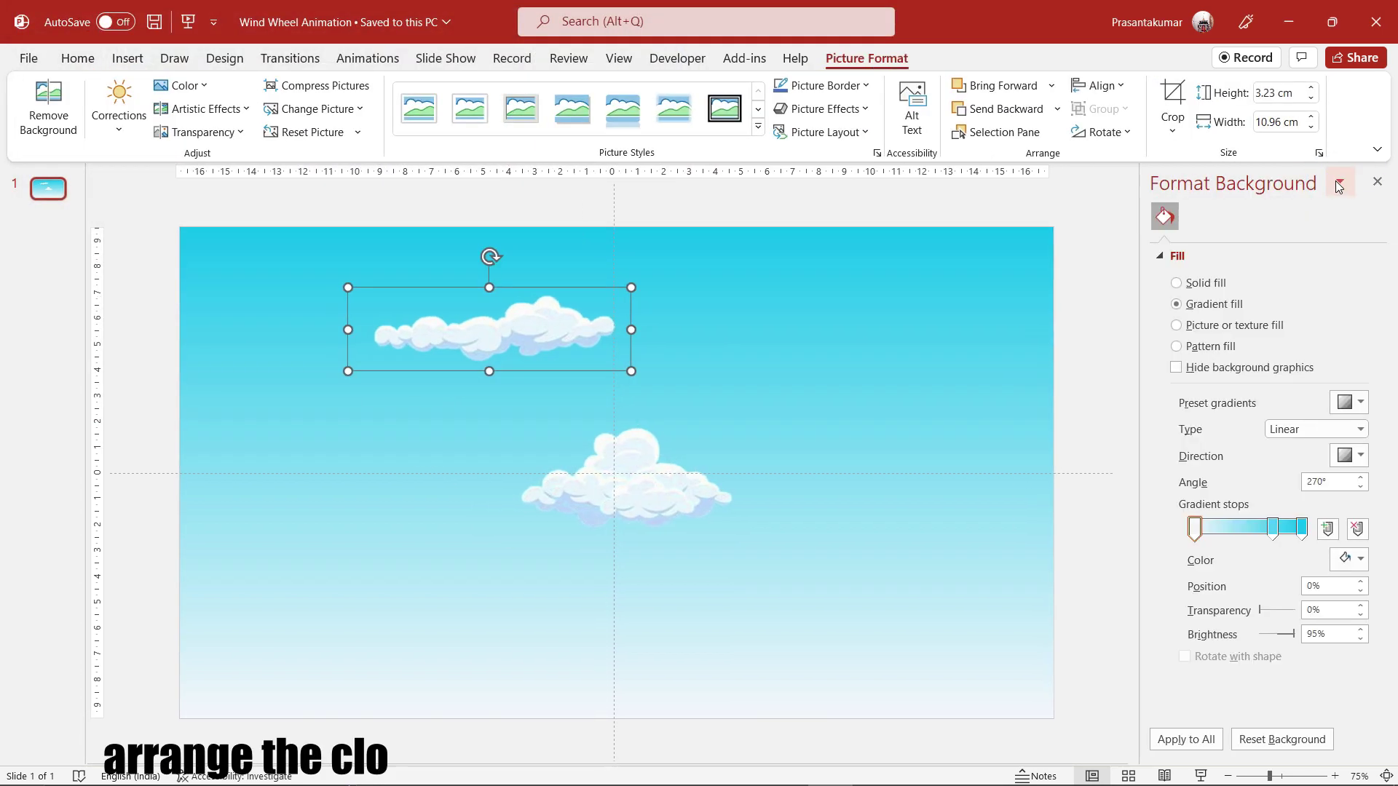
mouse_move(634, 484)
mouse_down()
mouse_move(858, 400)
mouse_move(791, 317)
mouse_move(908, 259)
mouse_move(745, 368)
mouse_up()
drag(449, 328, 322, 313)
drag(751, 404, 601, 379)
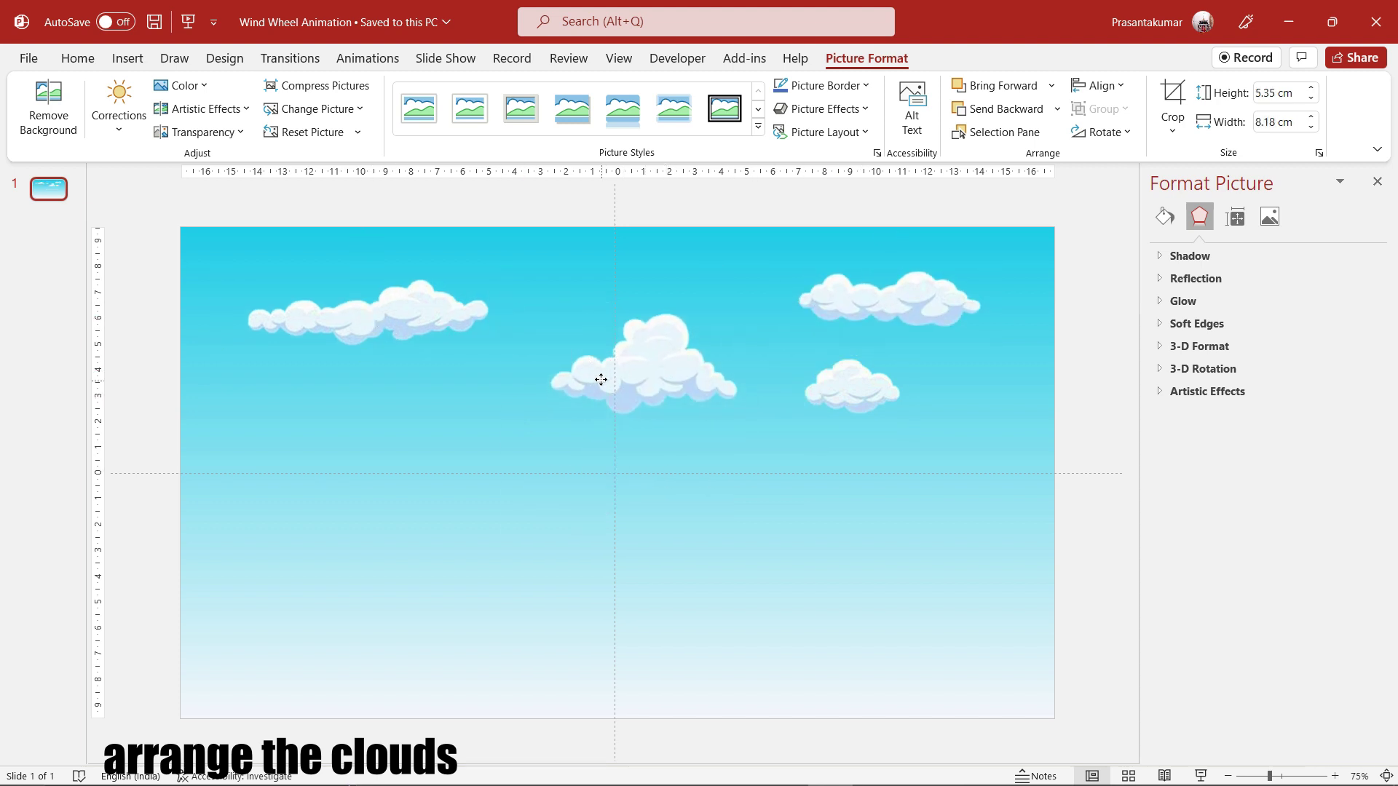
drag(907, 392, 1045, 397)
drag(896, 302, 844, 317)
scroll(815, 393, down, 2)
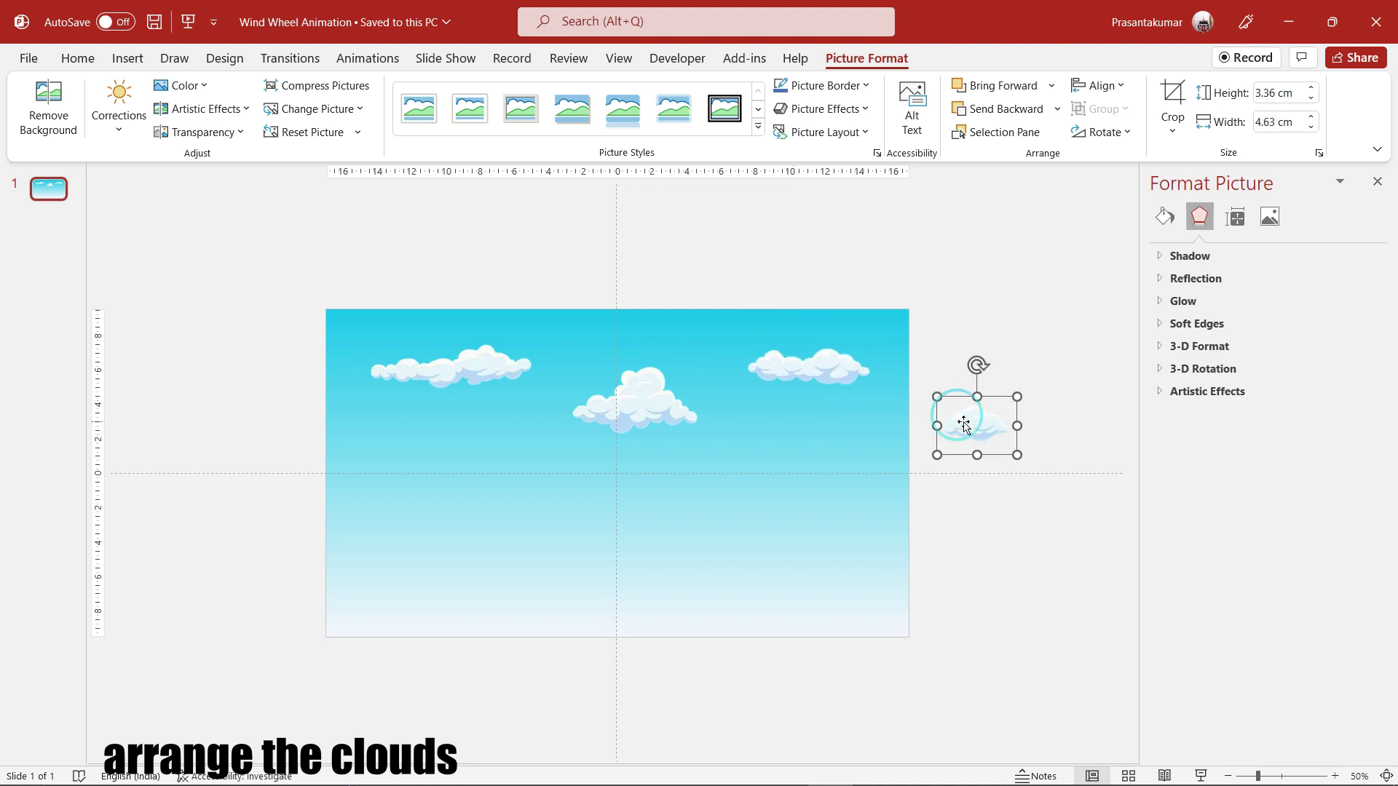
key(Delete)
key(ctrl+a)
key(Up)
key(Up)
key(Up)
click(455, 429)
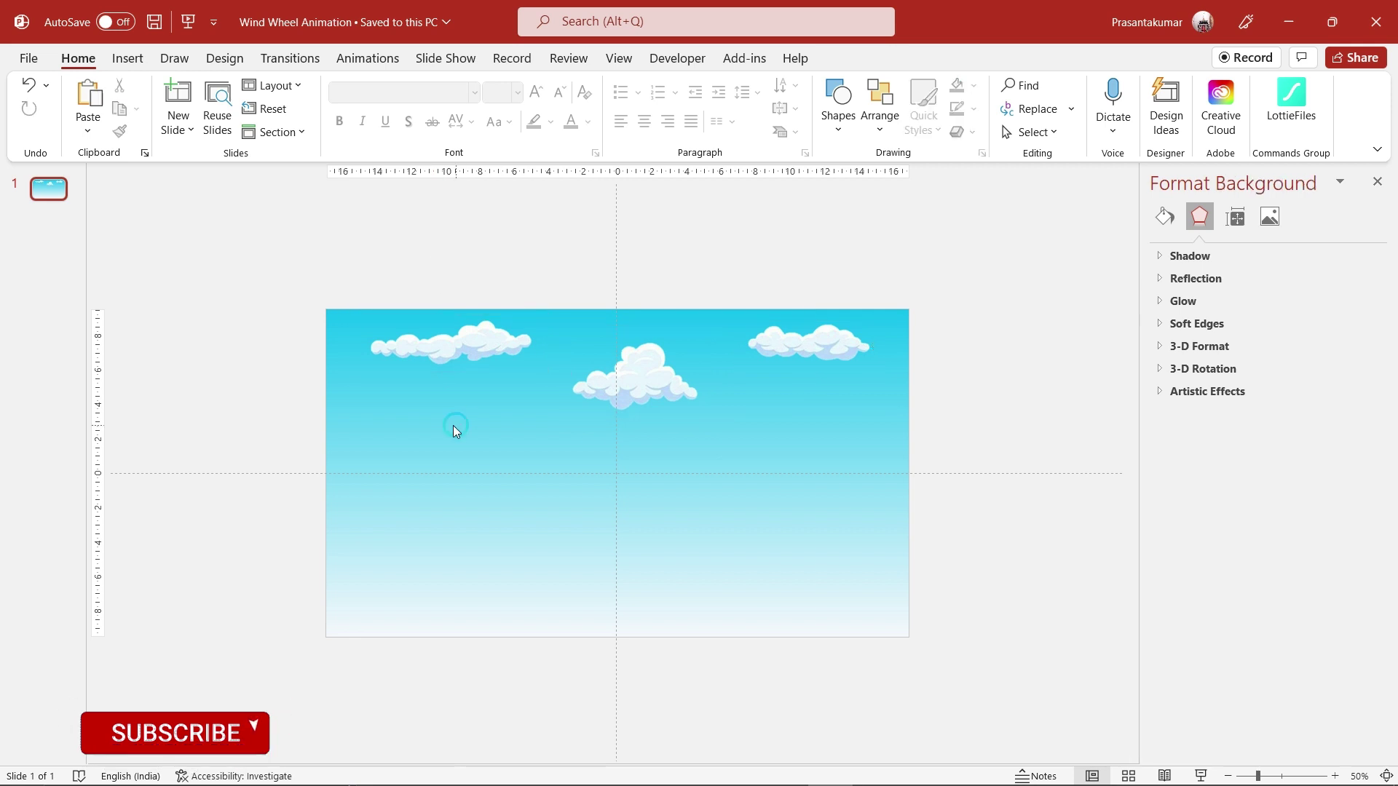
Insert the Picture 3 grass strip, Tree 8 and Picture11 bush images
click(127, 57)
click(182, 137)
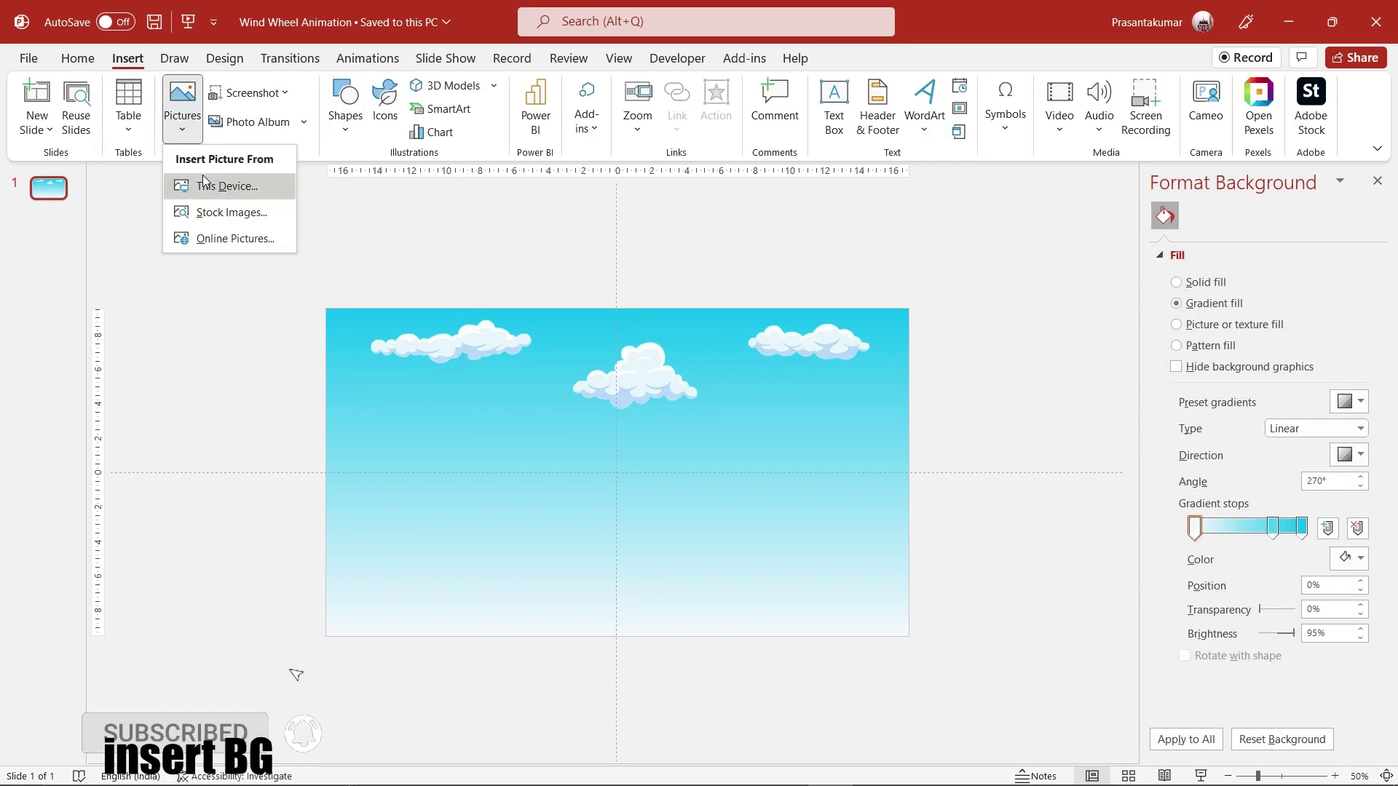
click(212, 173)
scroll(431, 222, up, 2)
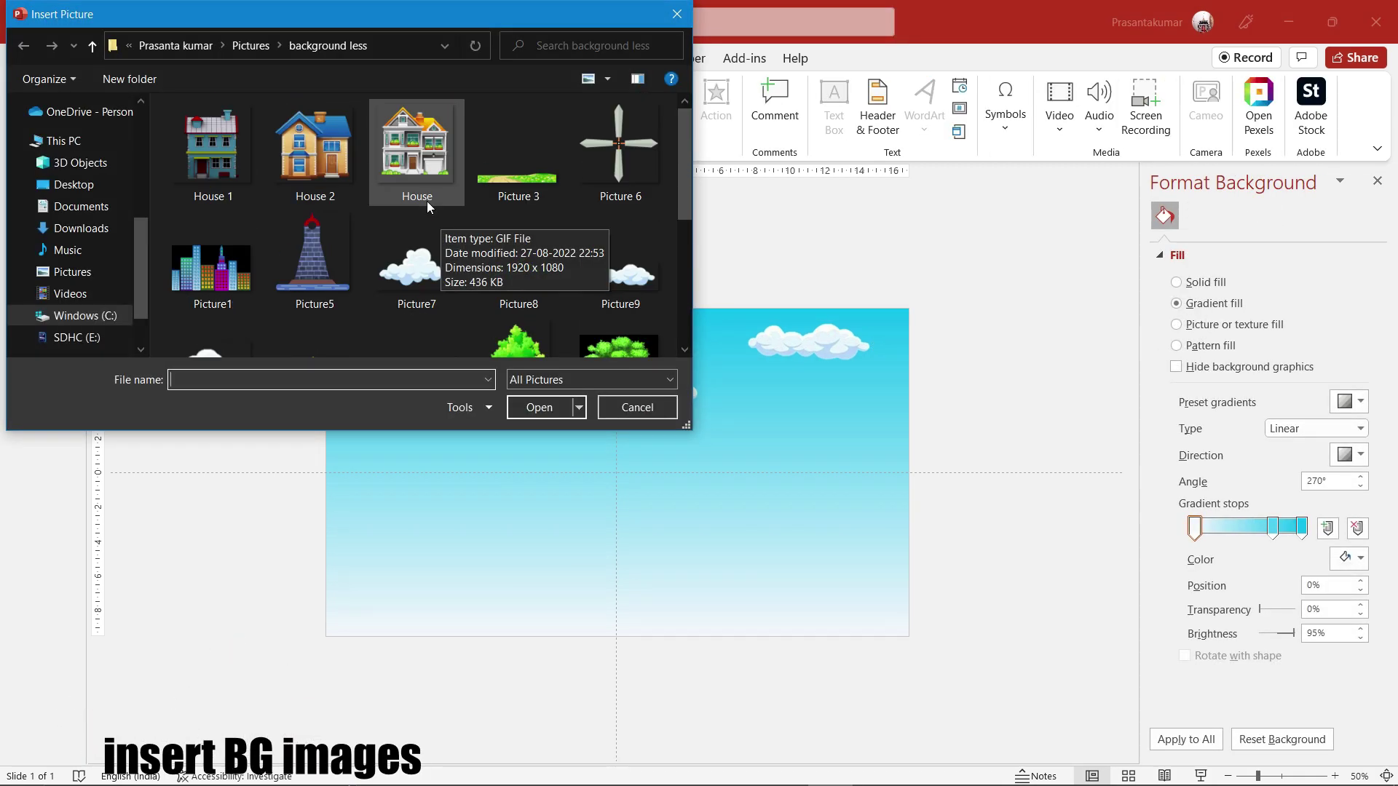
click(507, 179)
scroll(506, 179, down, 2)
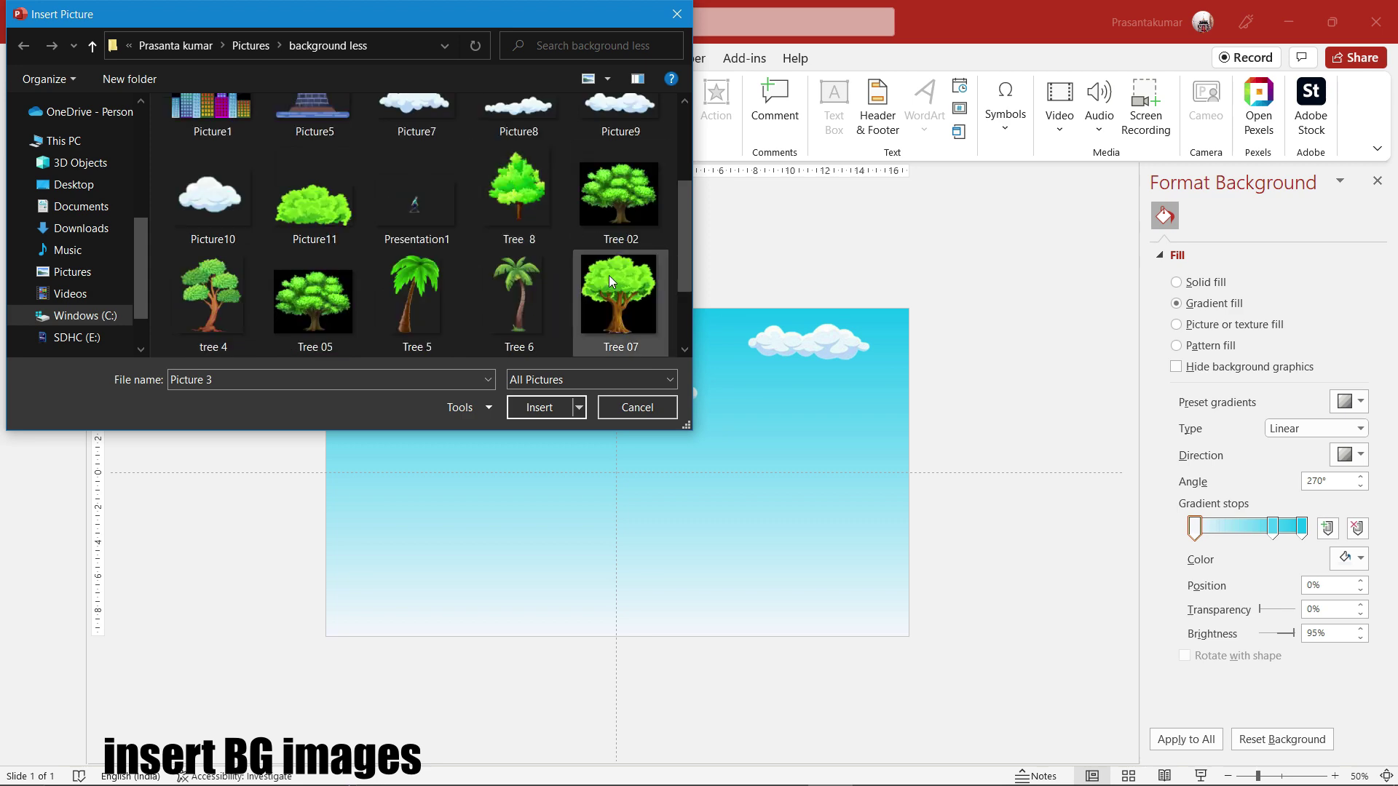
ctrl+click(521, 218)
ctrl+click(322, 210)
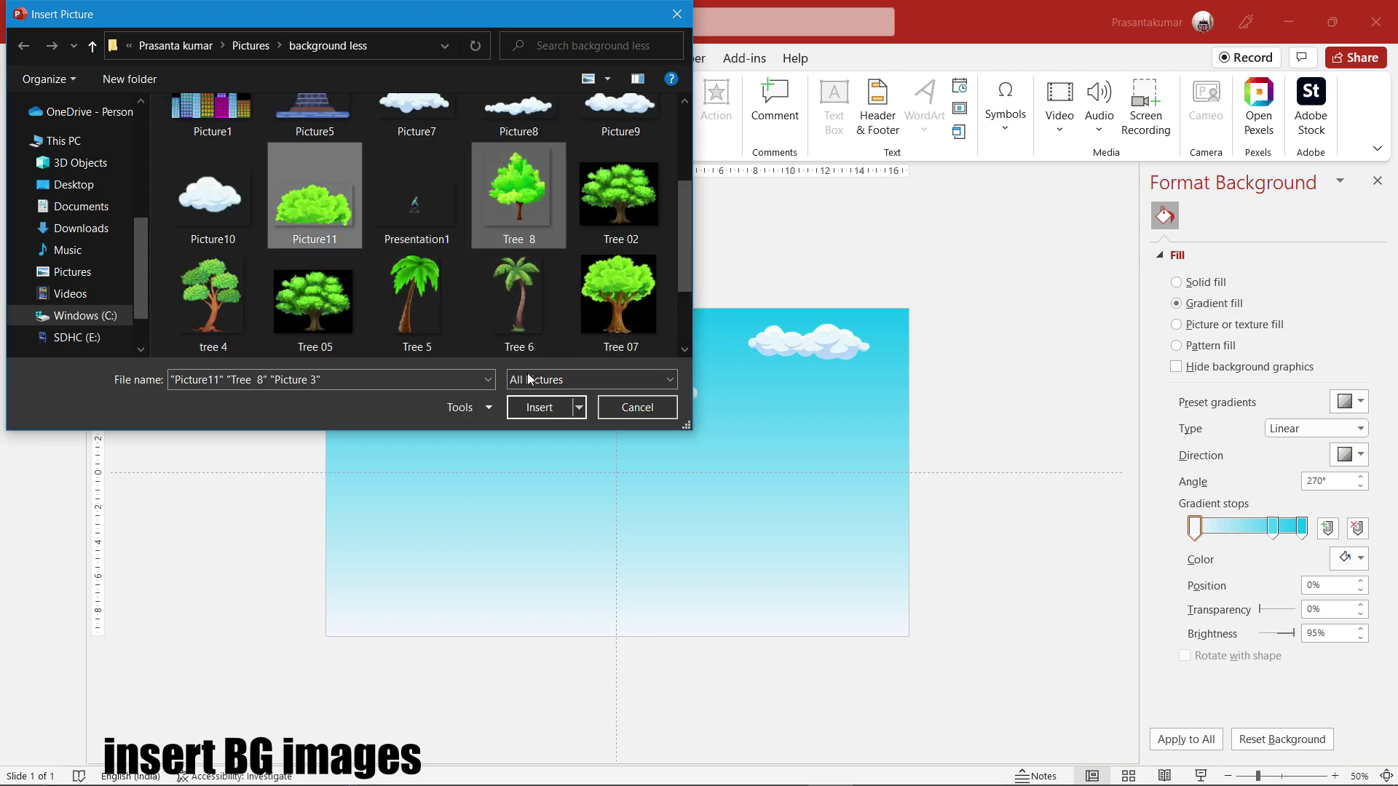
click(533, 402)
Move the grass strip to the bottom edge and the tree to the right side
click(933, 321)
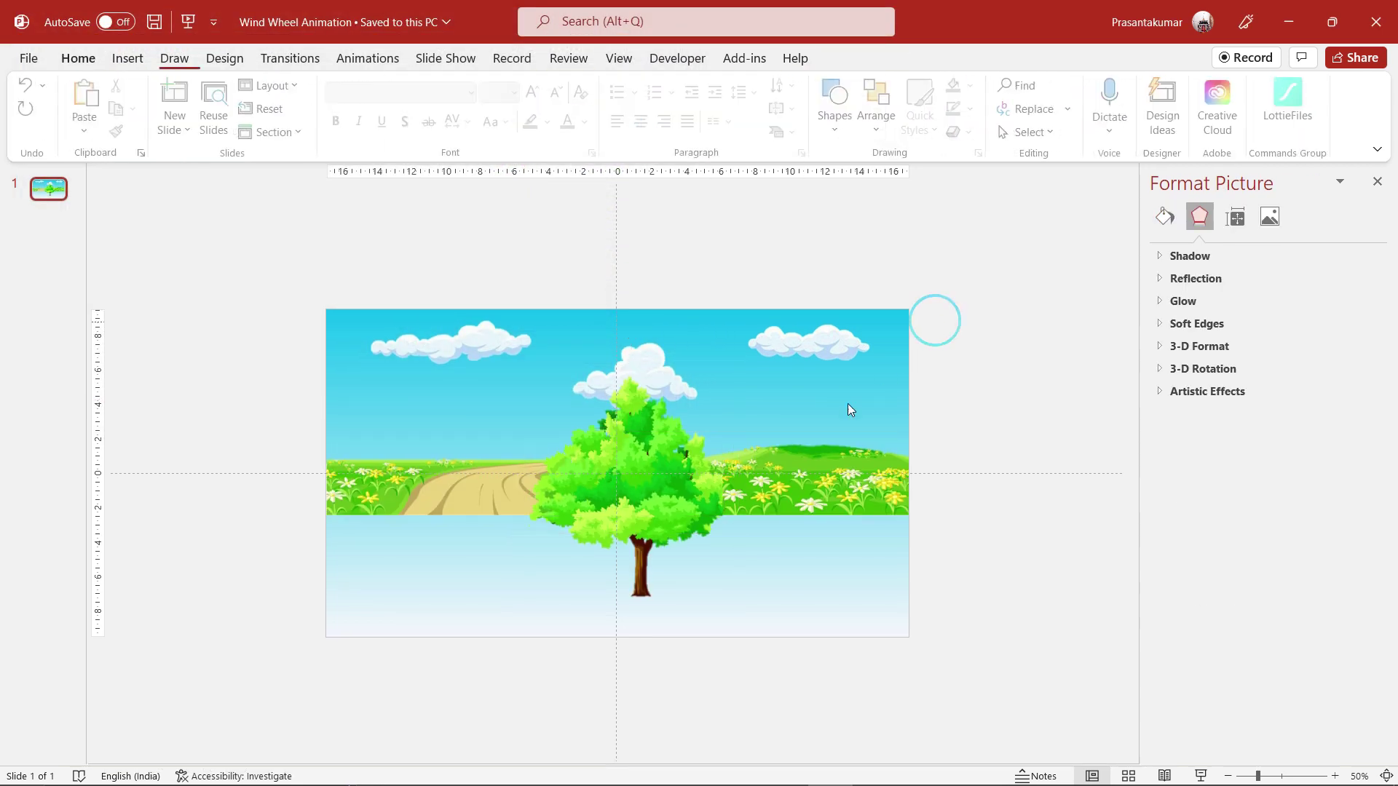
click(778, 472)
drag(778, 472, 774, 605)
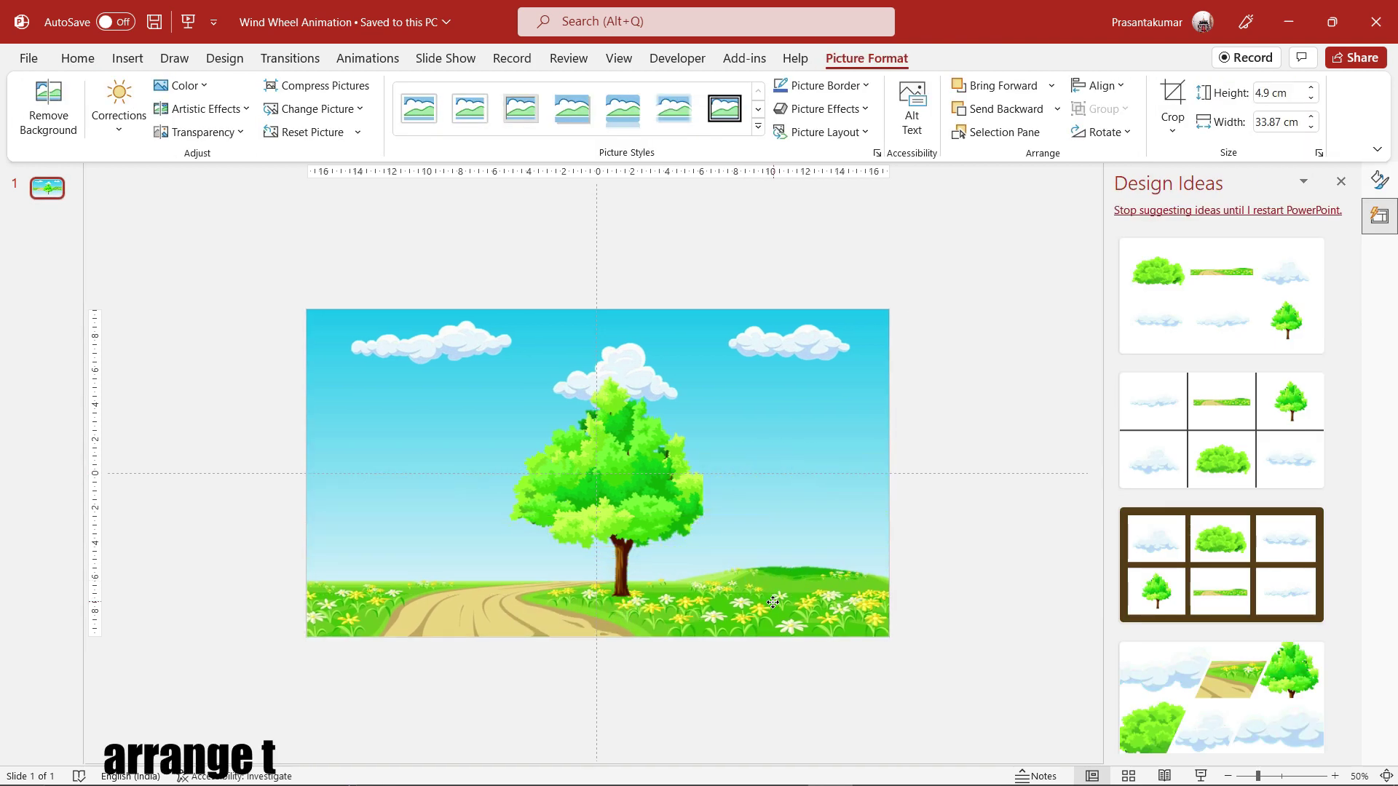
drag(648, 513, 817, 492)
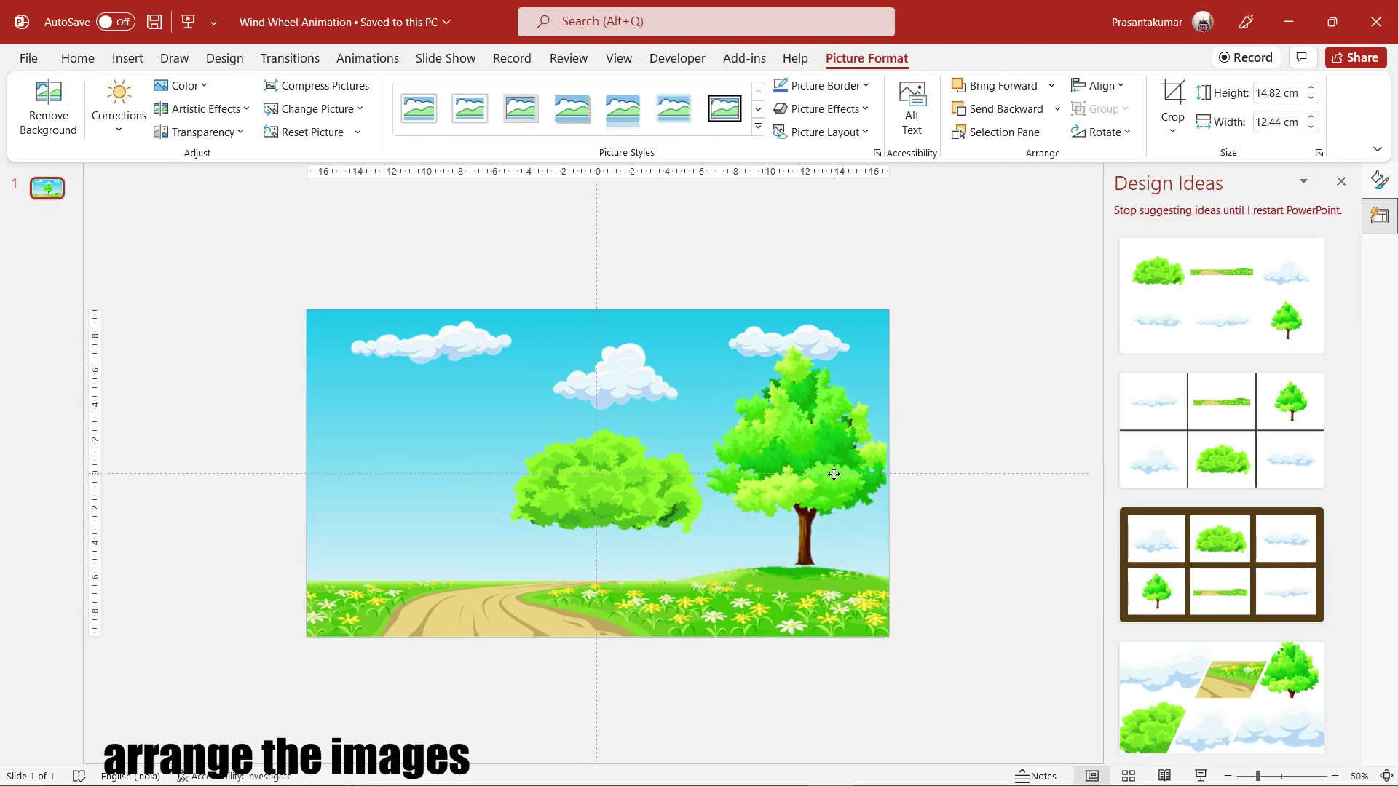
scroll(807, 553, up, 3)
Place the bush at bottom left and copy it along the horizon toward the tree
drag(577, 510, 267, 607)
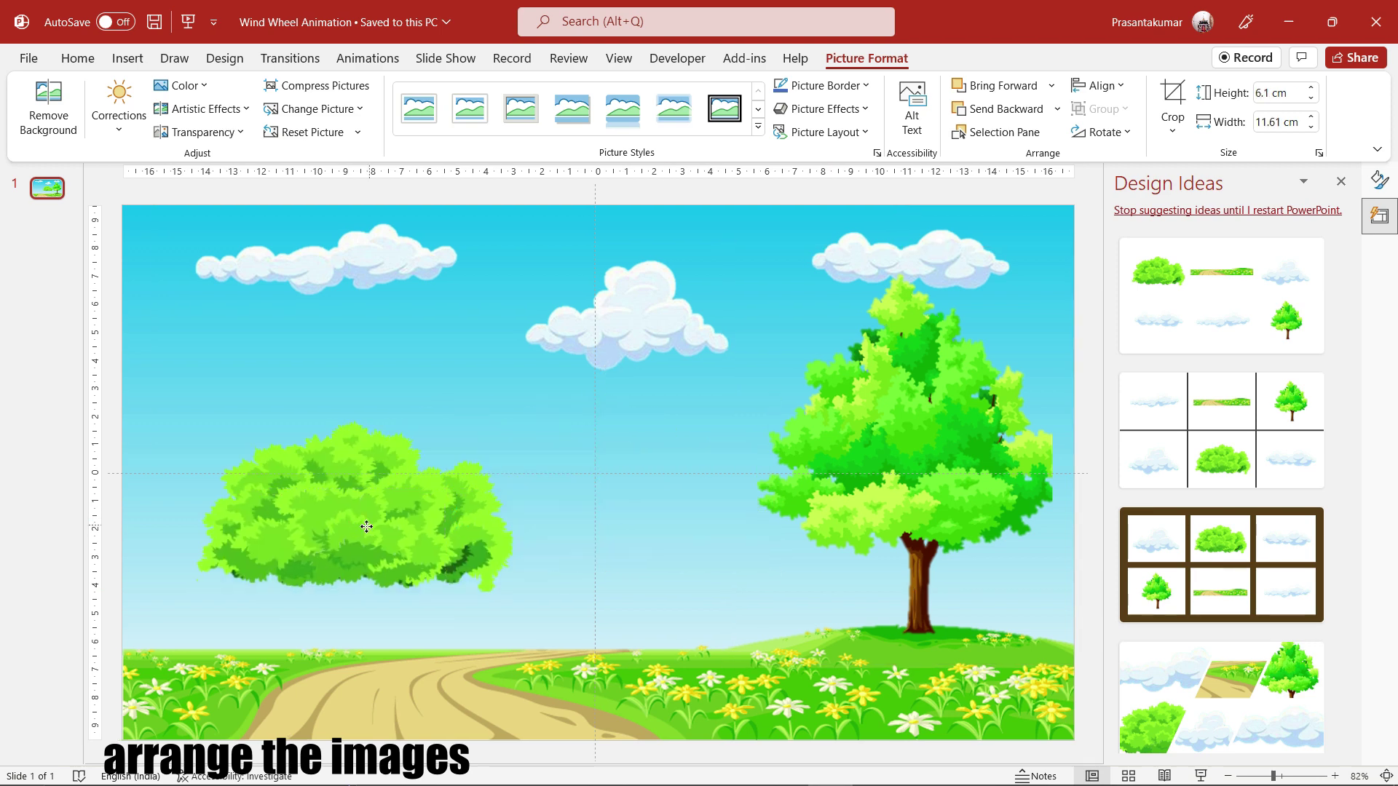
drag(256, 461, 435, 534)
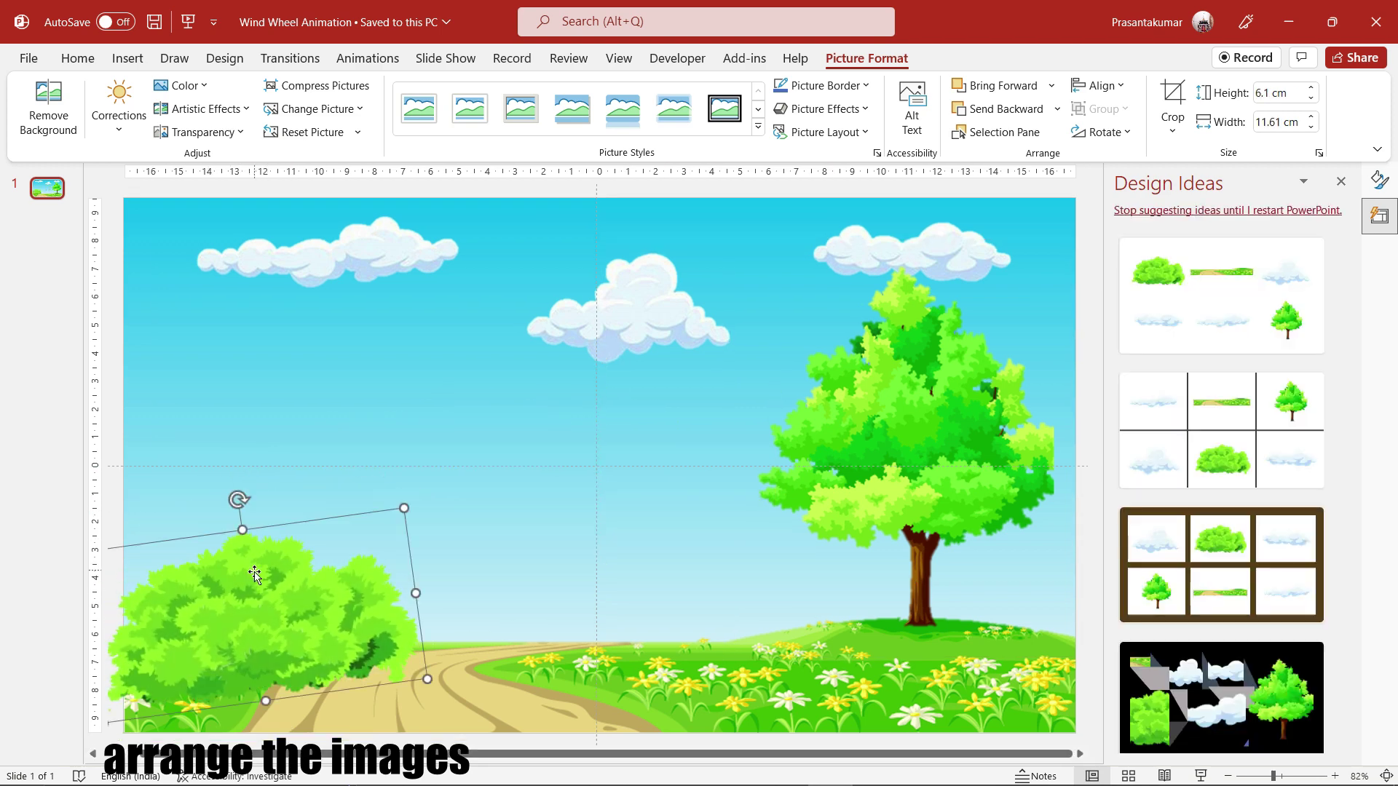
click(480, 564)
mouse_move(482, 589)
mouse_down()
mouse_move(960, 558)
mouse_move(852, 591)
mouse_up()
scroll(960, 559, down, 2)
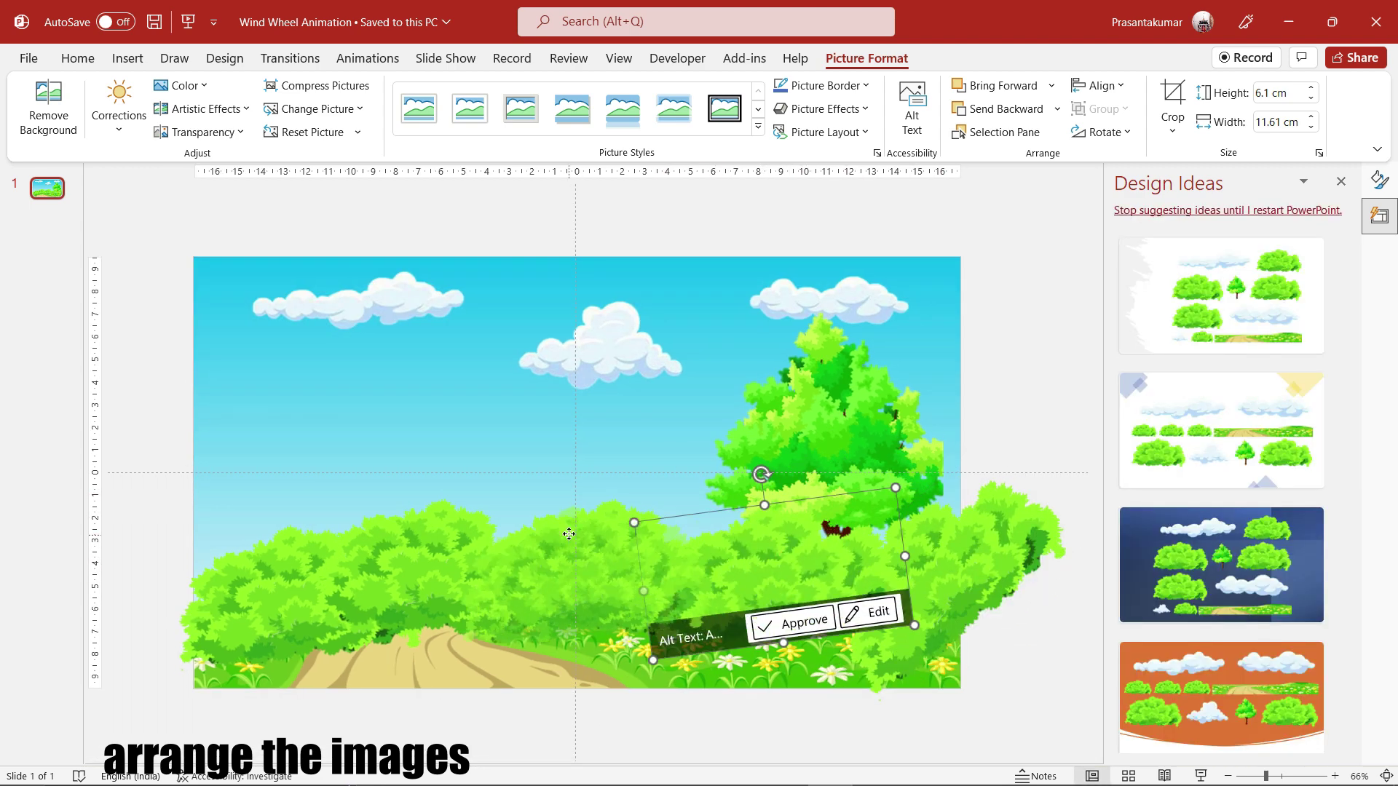
drag(852, 591, 438, 522)
click(485, 576)
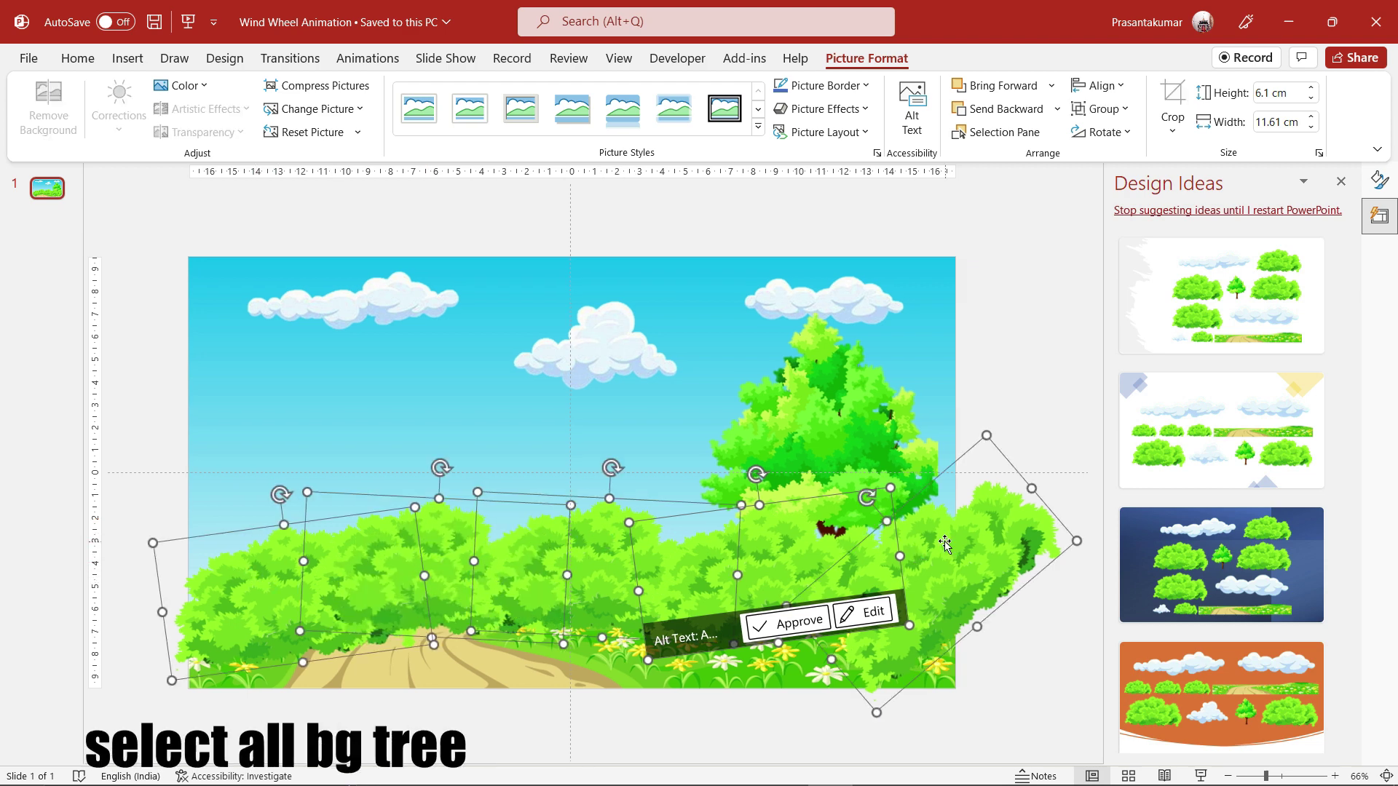
Group the bushes, send the group to the back, and shift it slightly left
key(ctrl+g)
click(1056, 109)
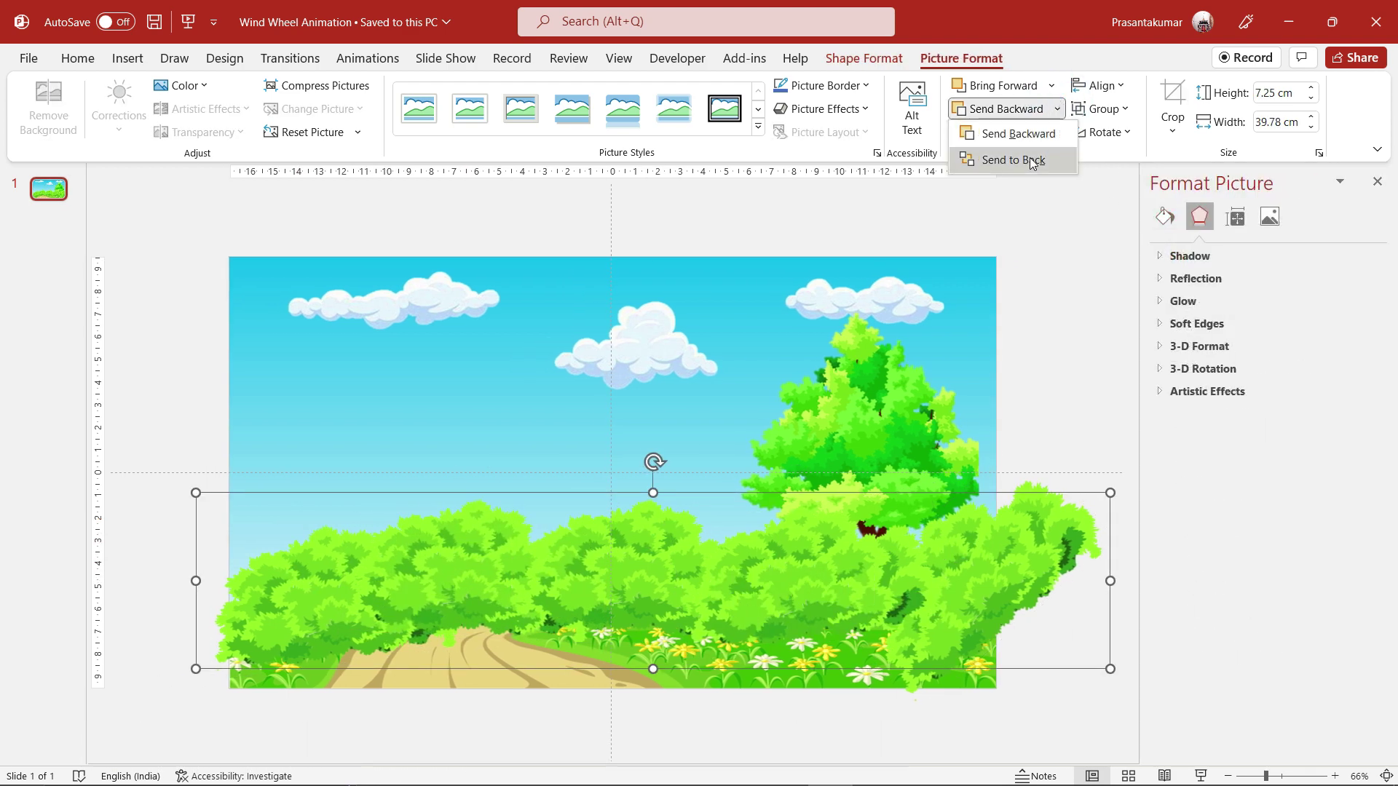
click(1011, 168)
click(1032, 298)
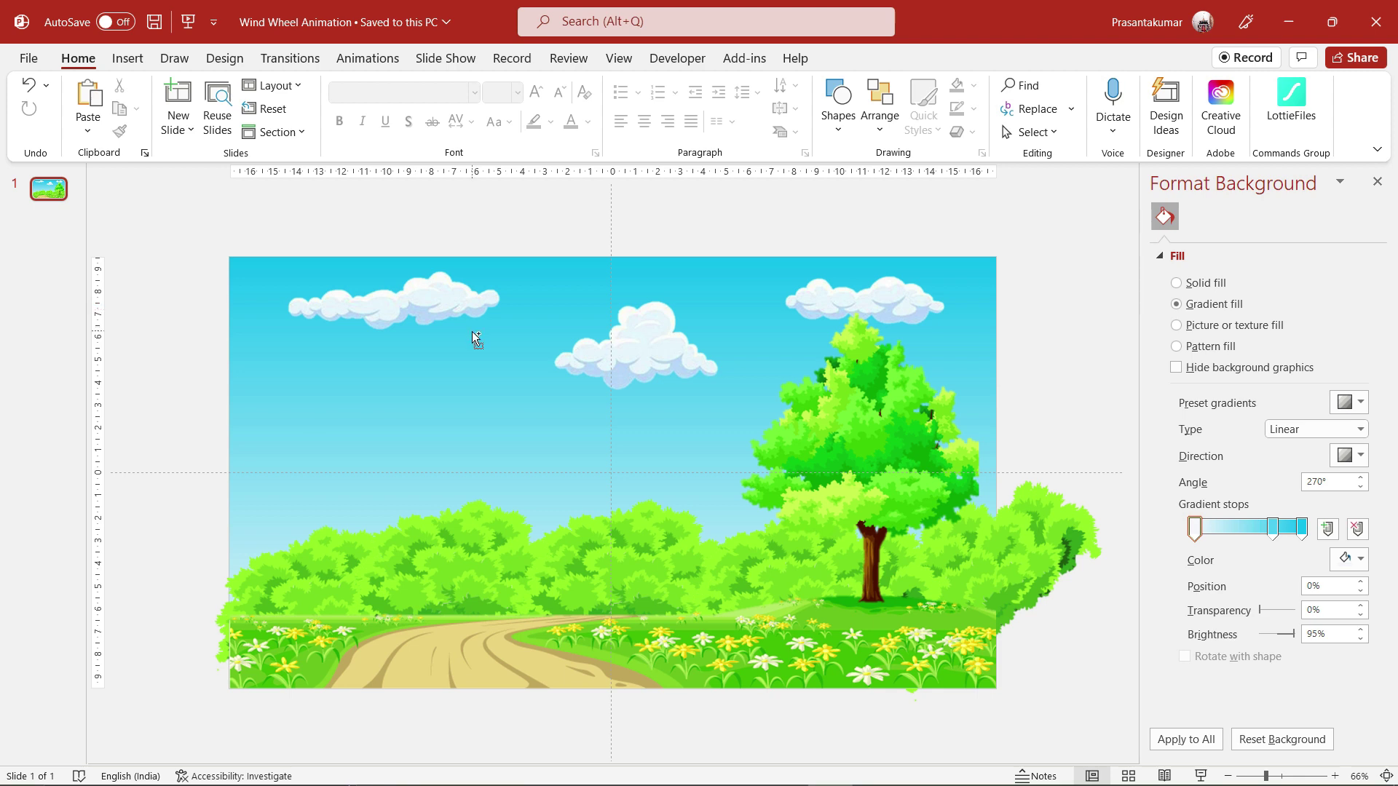
click(678, 577)
drag(678, 578, 674, 580)
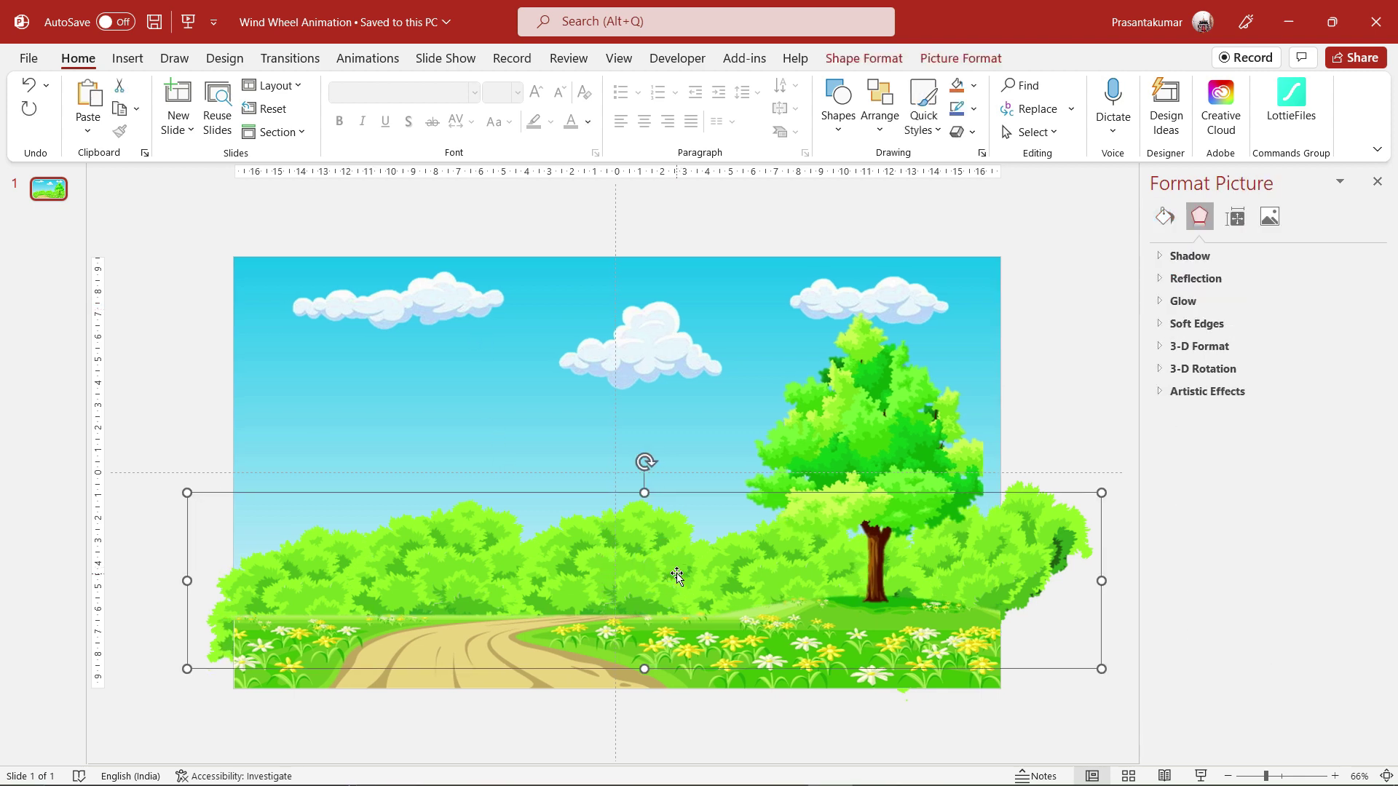
click(1040, 419)
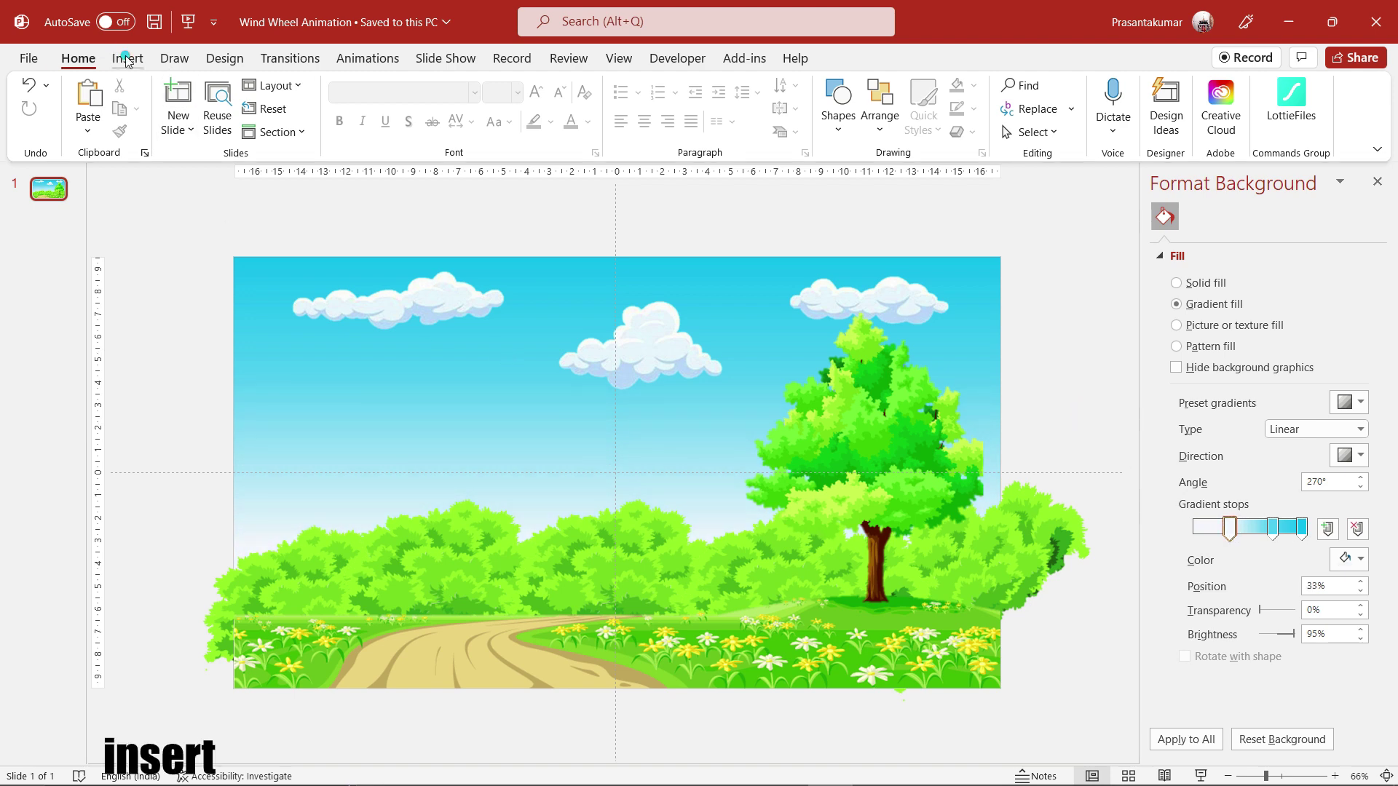
click(126, 60)
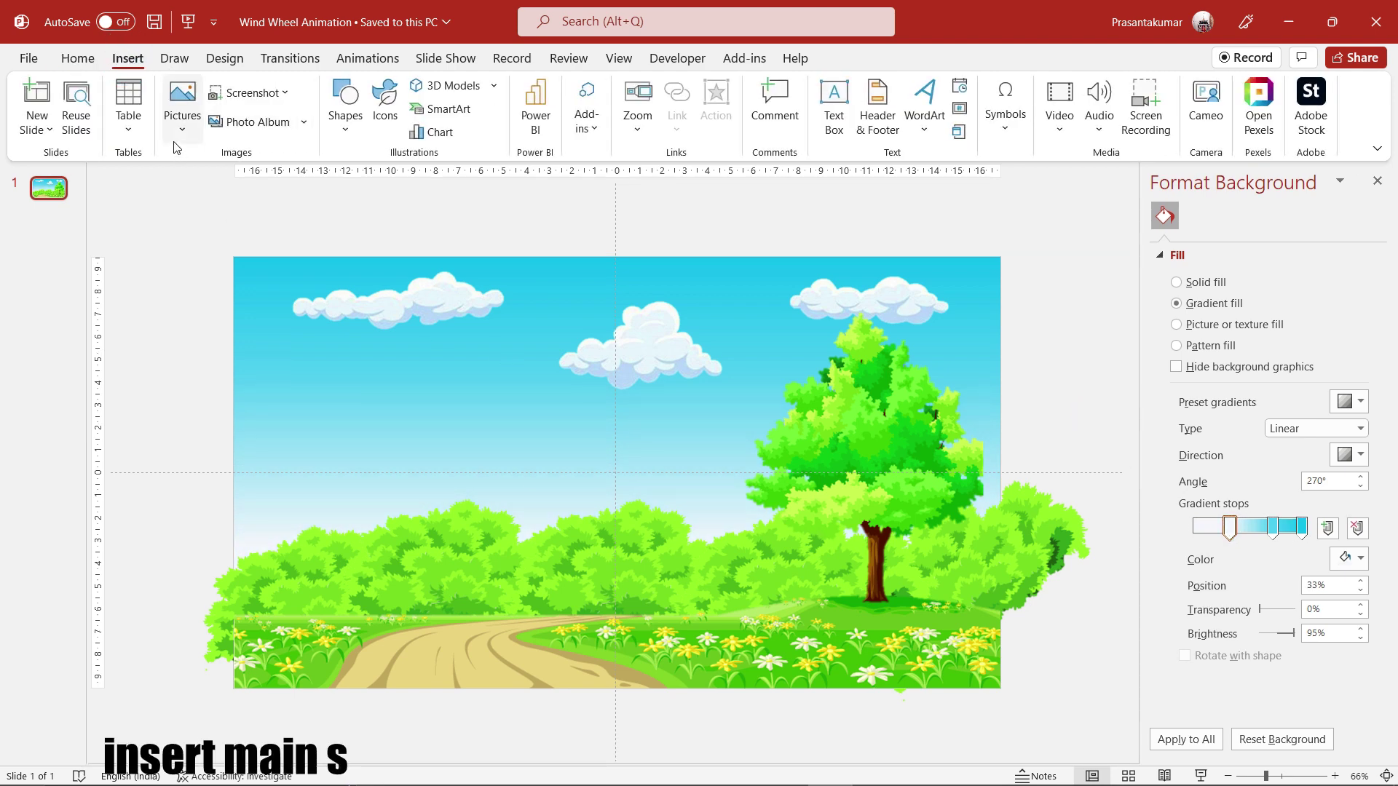
Insert the Picture5 tower, Picture 6 blades and Ttree 7 palm tree images
click(166, 110)
click(196, 190)
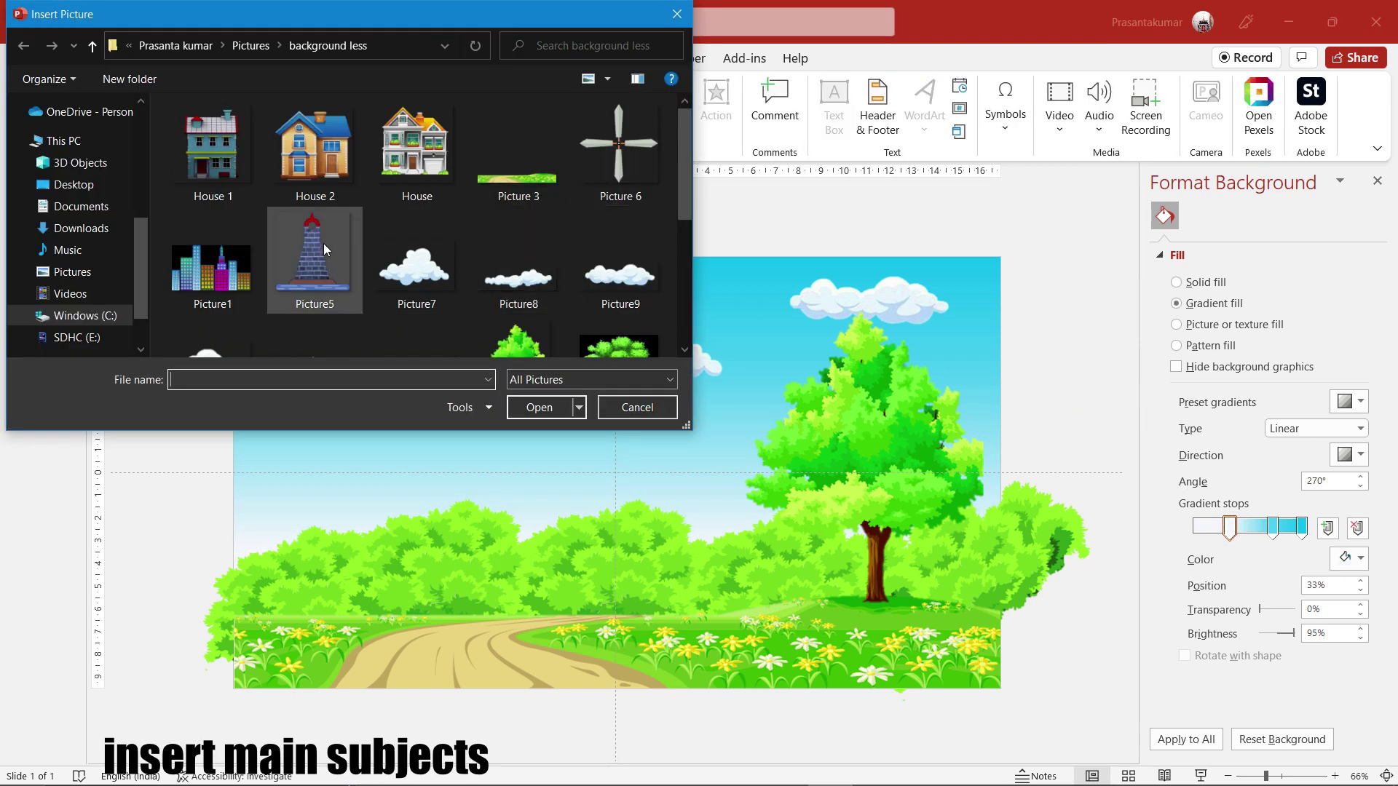
click(320, 234)
ctrl+click(610, 164)
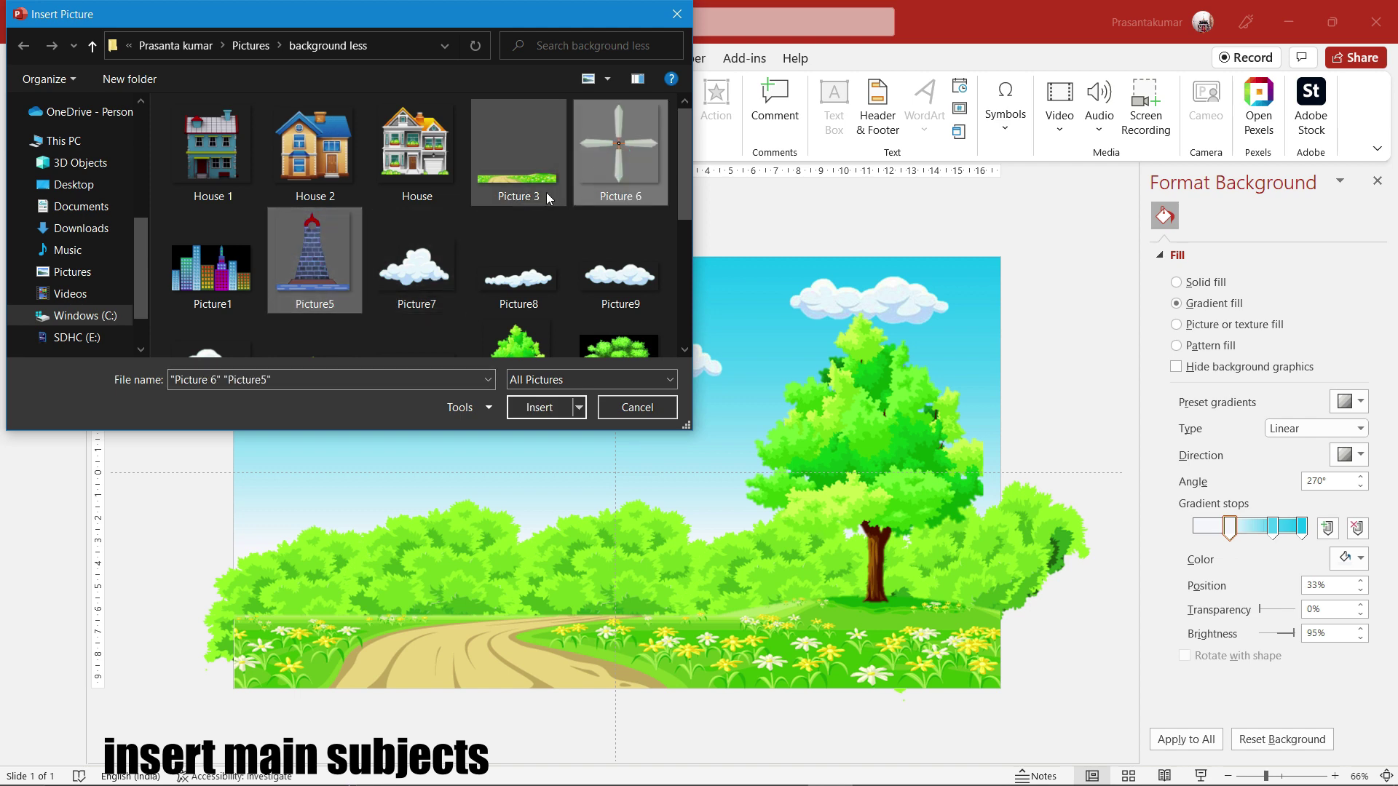
scroll(547, 192, down, 2)
scroll(505, 275, down, 1)
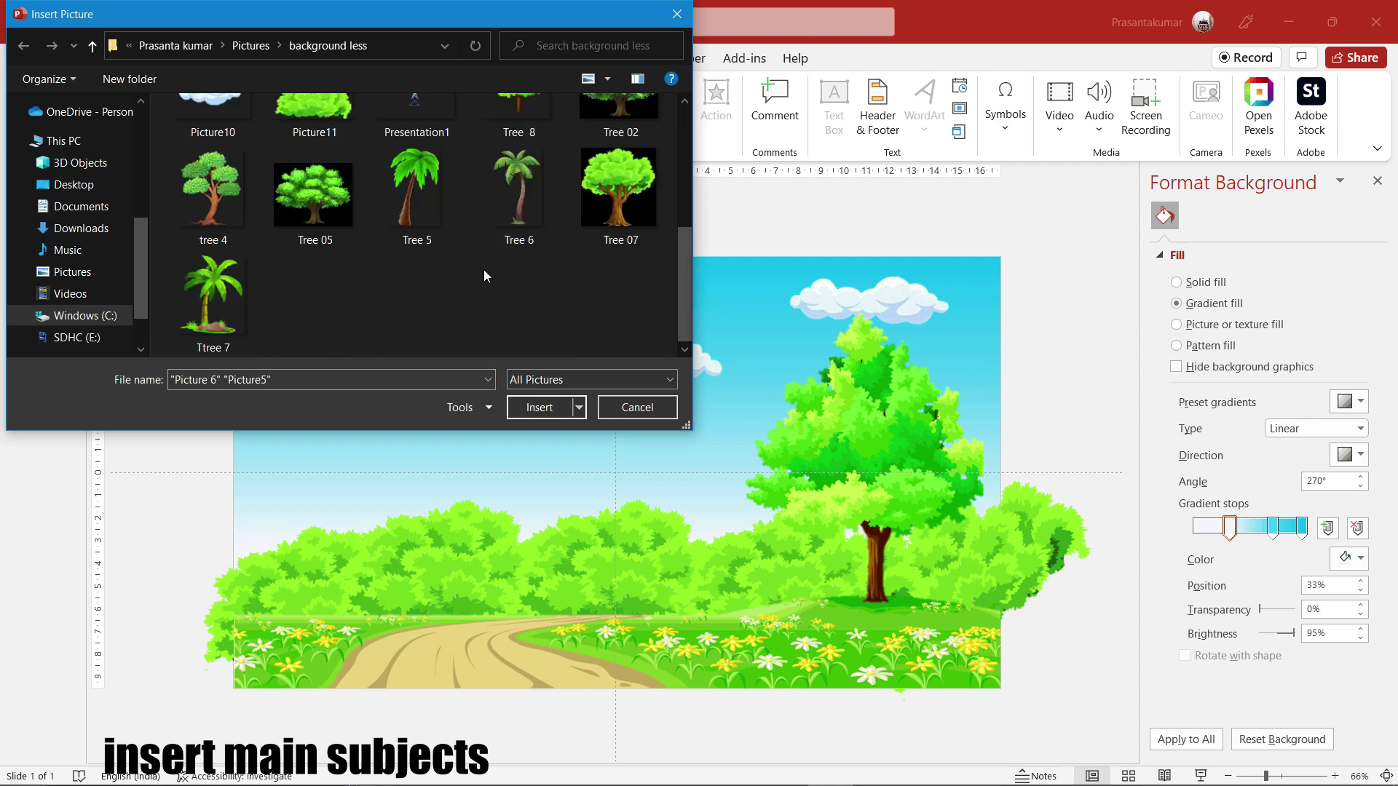
ctrl+click(223, 302)
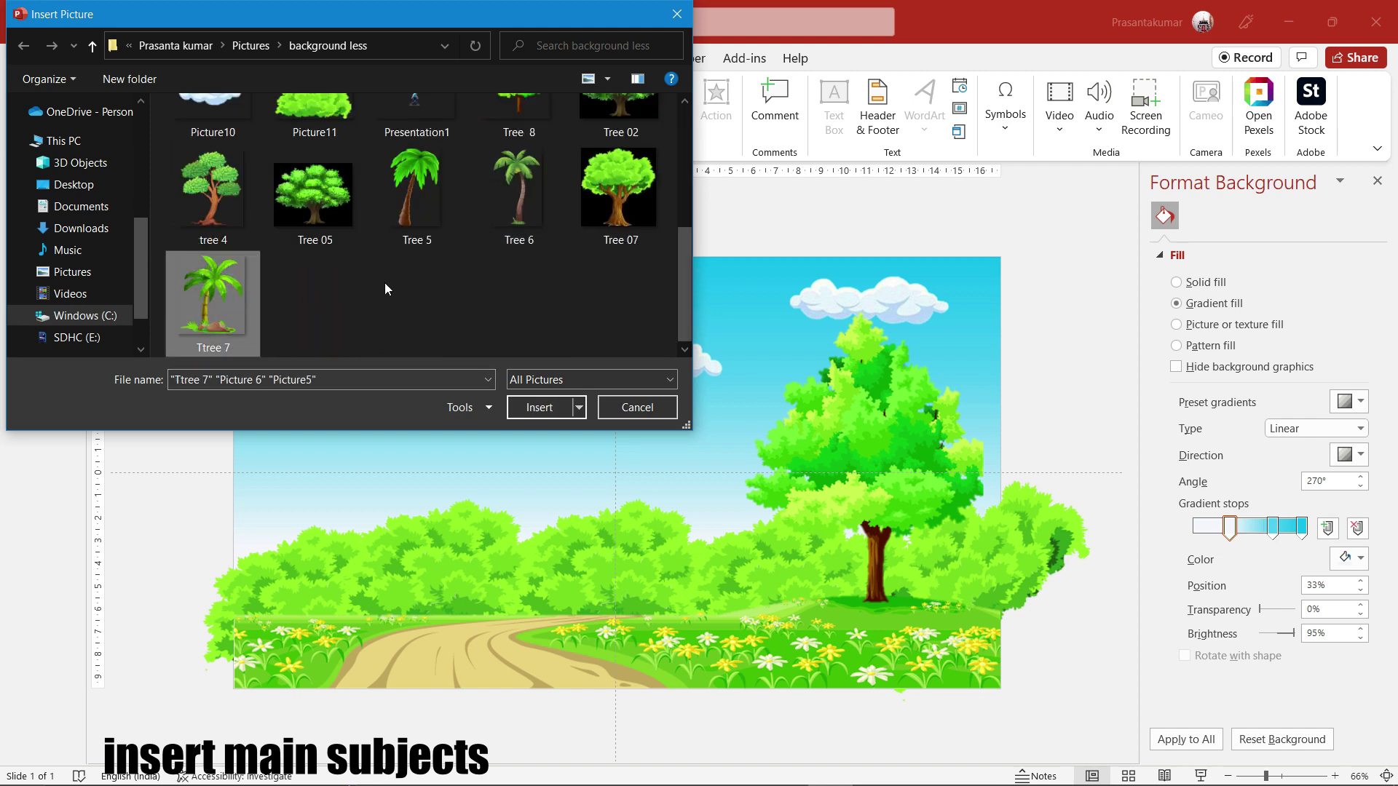
ctrl+click(518, 207)
click(539, 407)
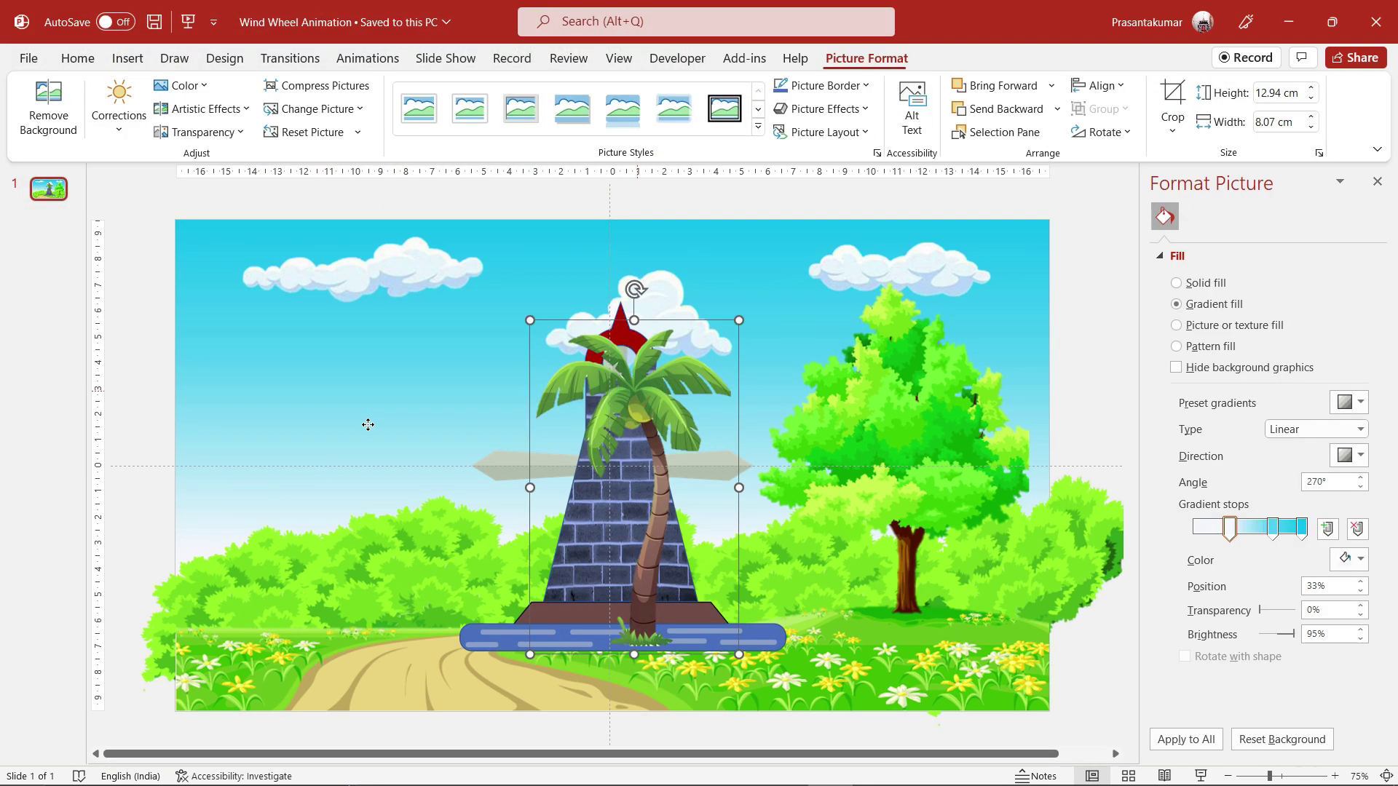
Move the palm tree left, enlarge and flip it horizontally, and shift the tower left
drag(534, 444, 260, 460)
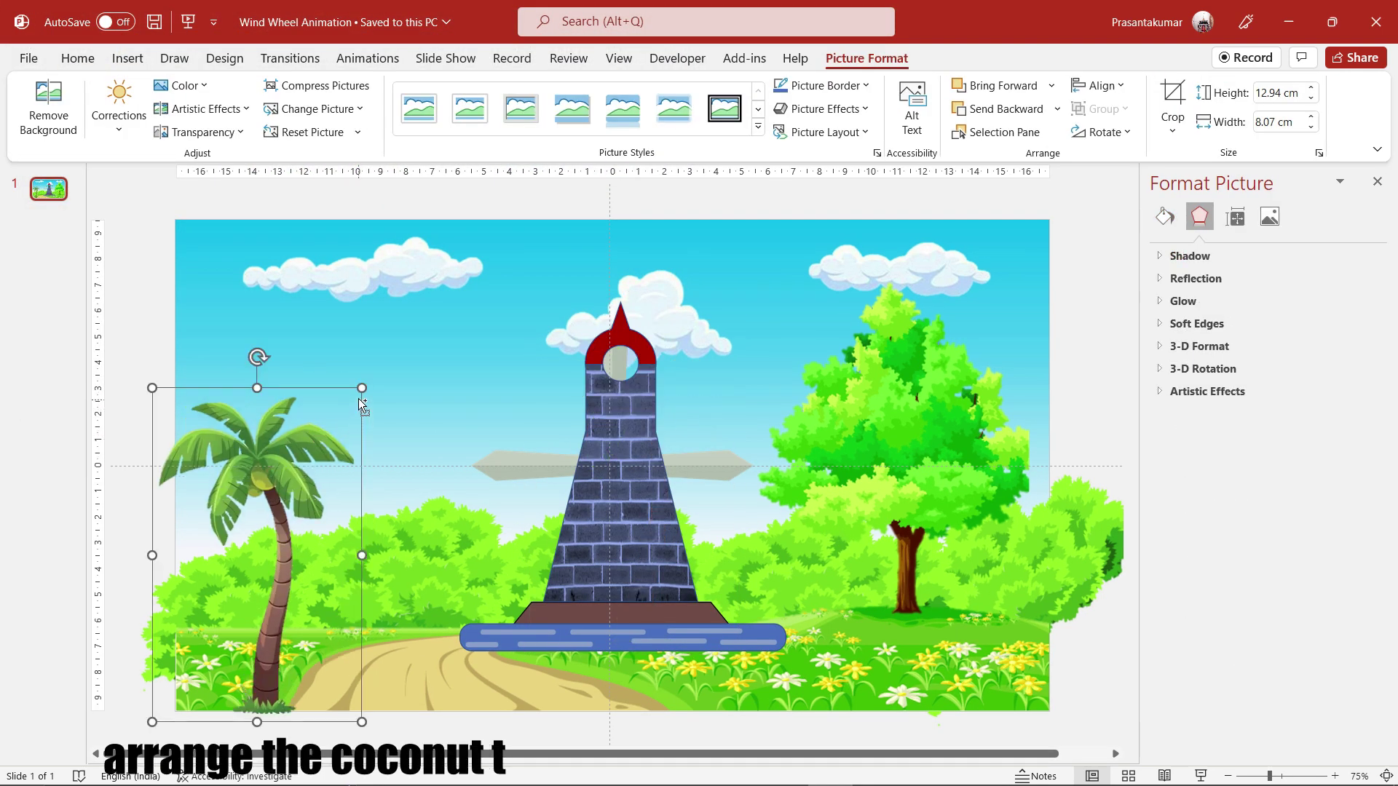
drag(361, 388, 393, 337)
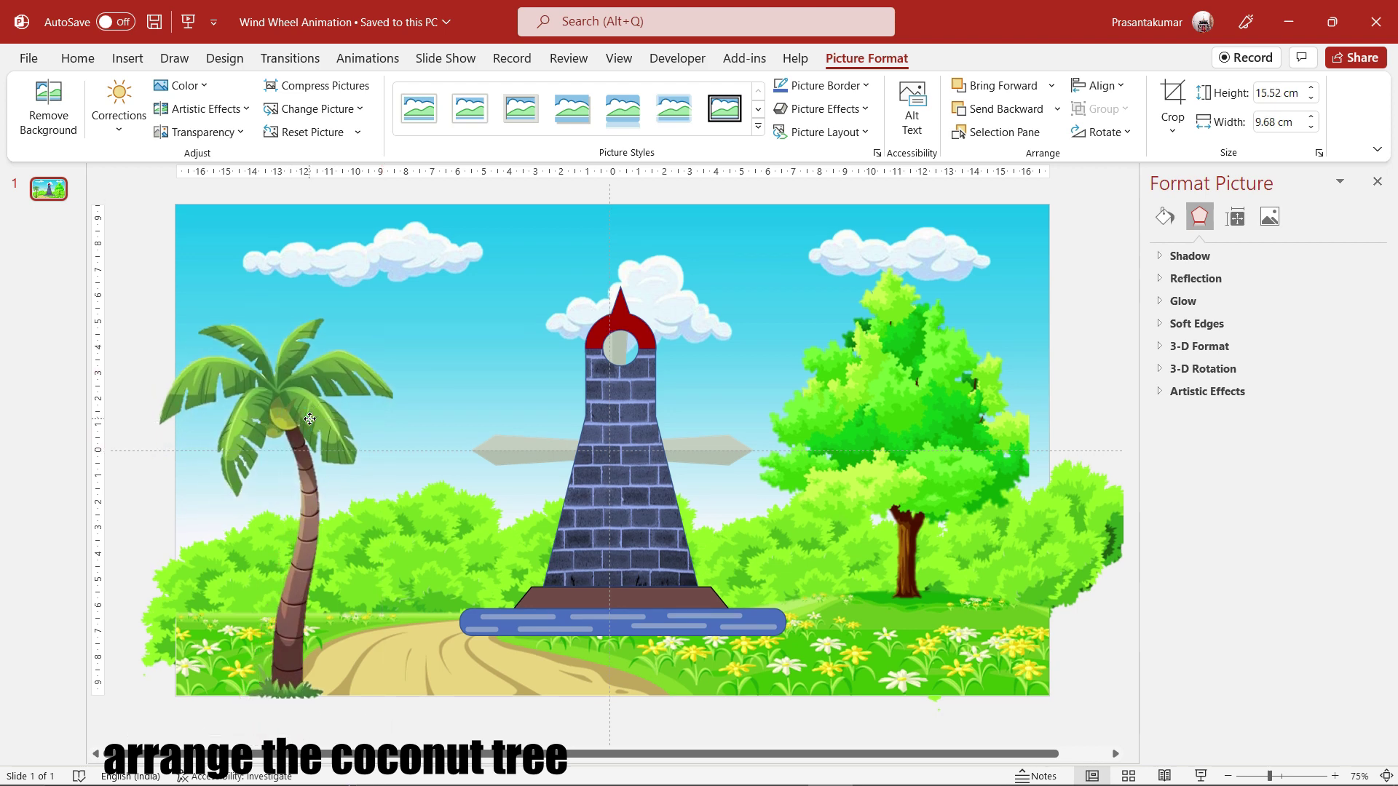
click(305, 421)
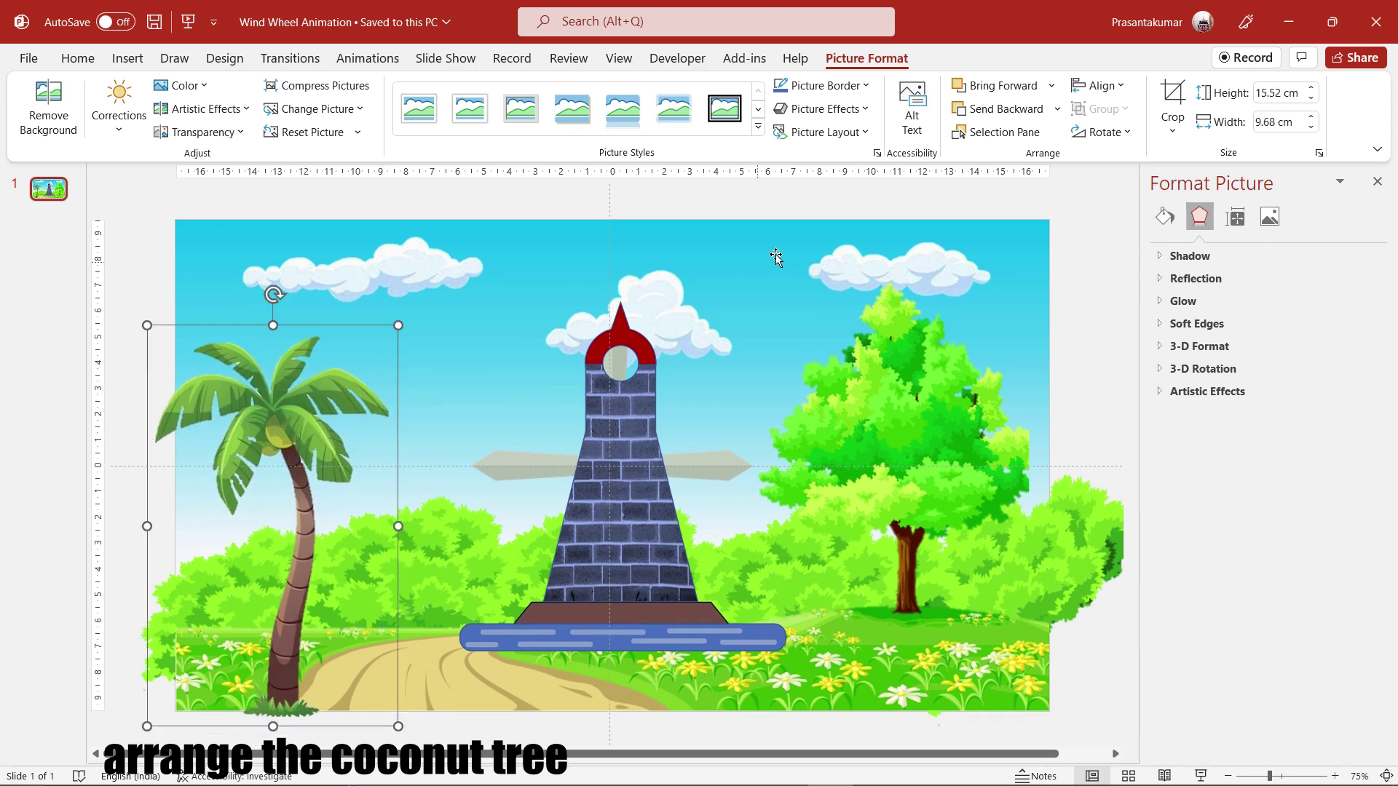
click(1118, 135)
click(1095, 231)
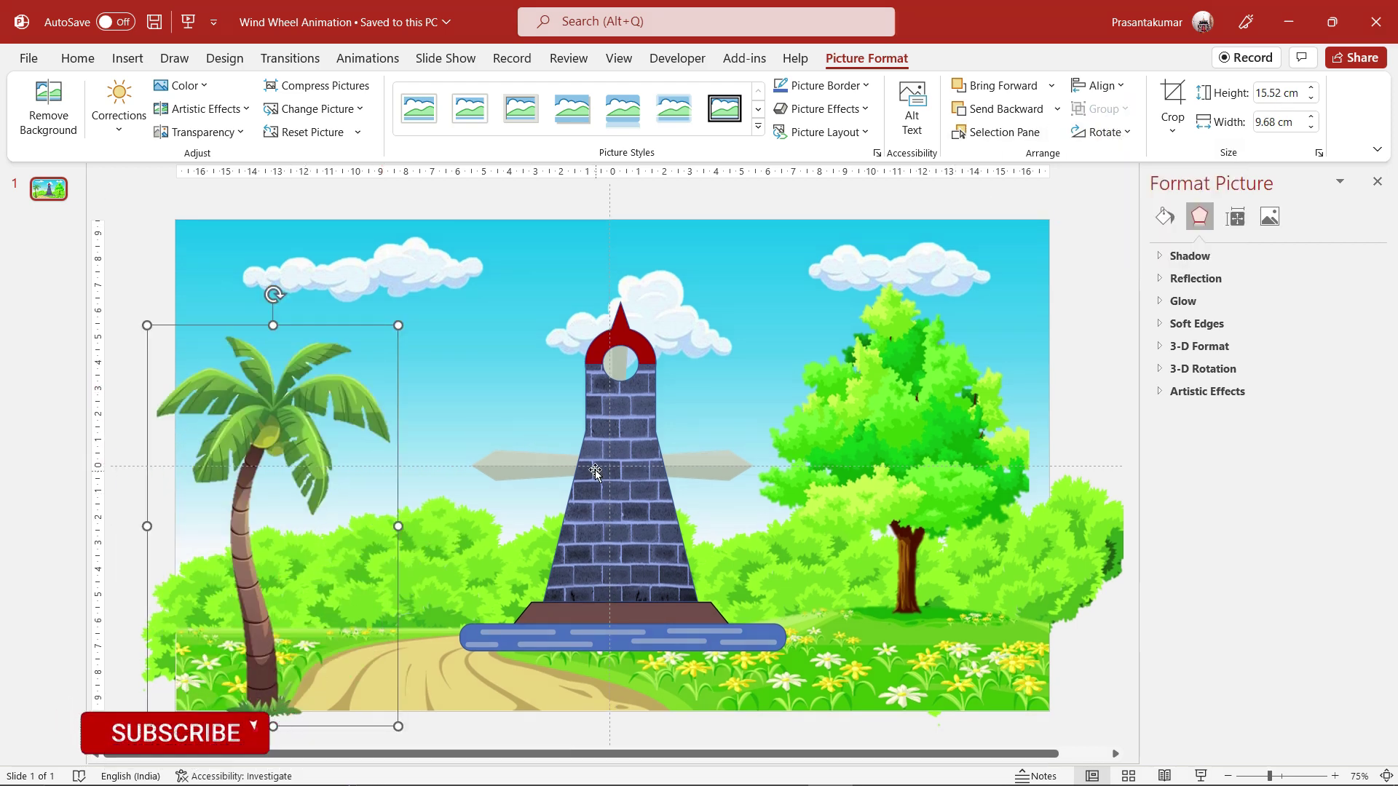
drag(595, 471, 533, 471)
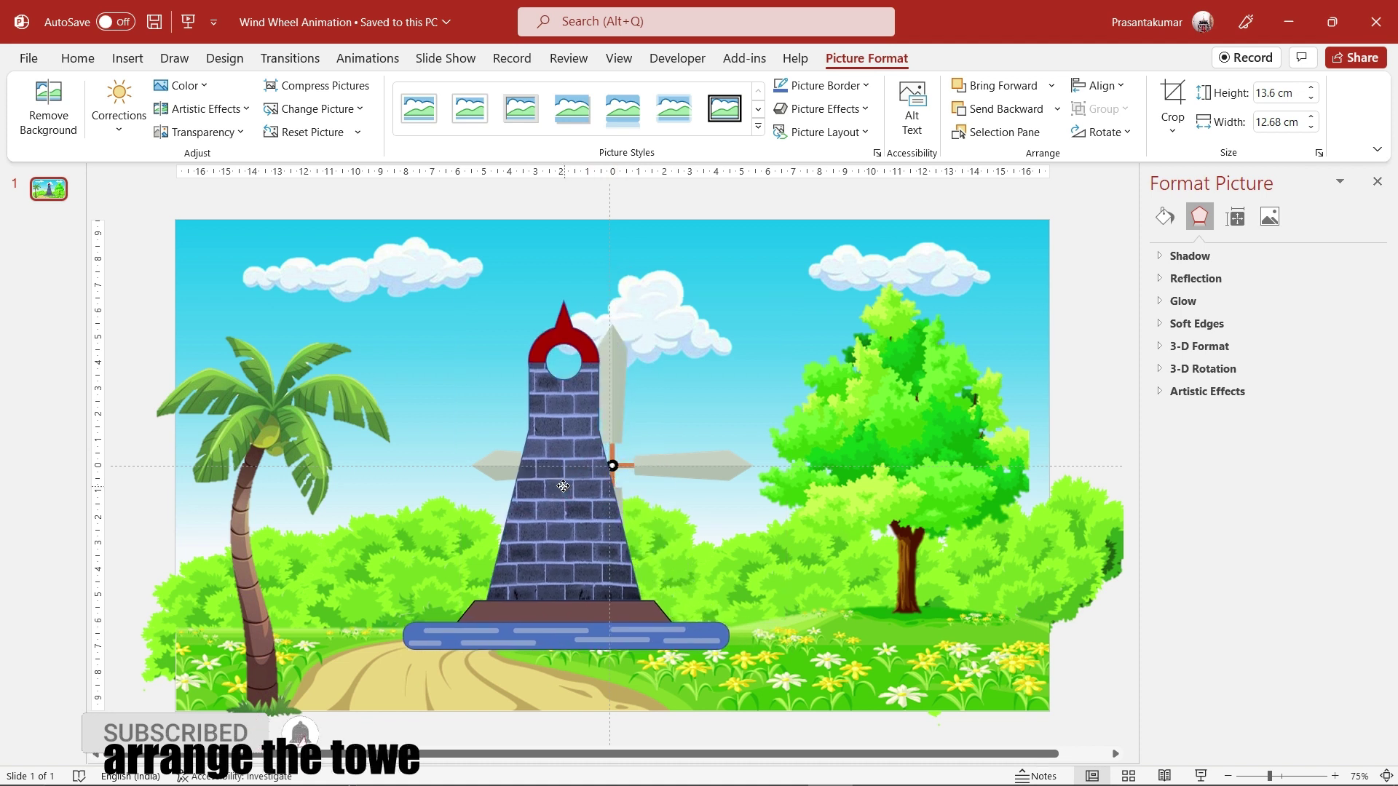
Send the tower backward, nudge it down, and shrink it around its centre
click(1023, 111)
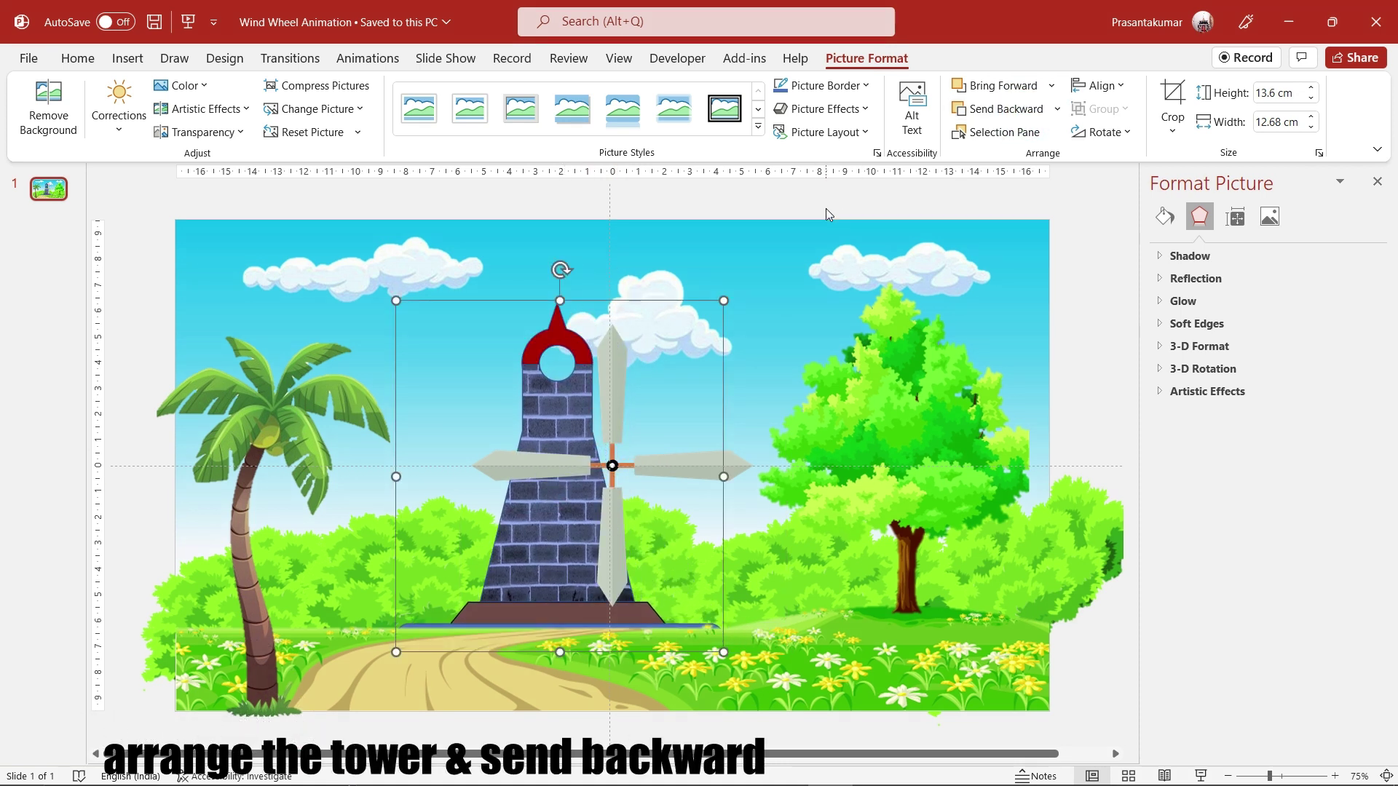
drag(535, 356, 535, 366)
drag(720, 309, 667, 350)
Shrink the windmill blades and fit their hub onto the top of the tower
click(612, 401)
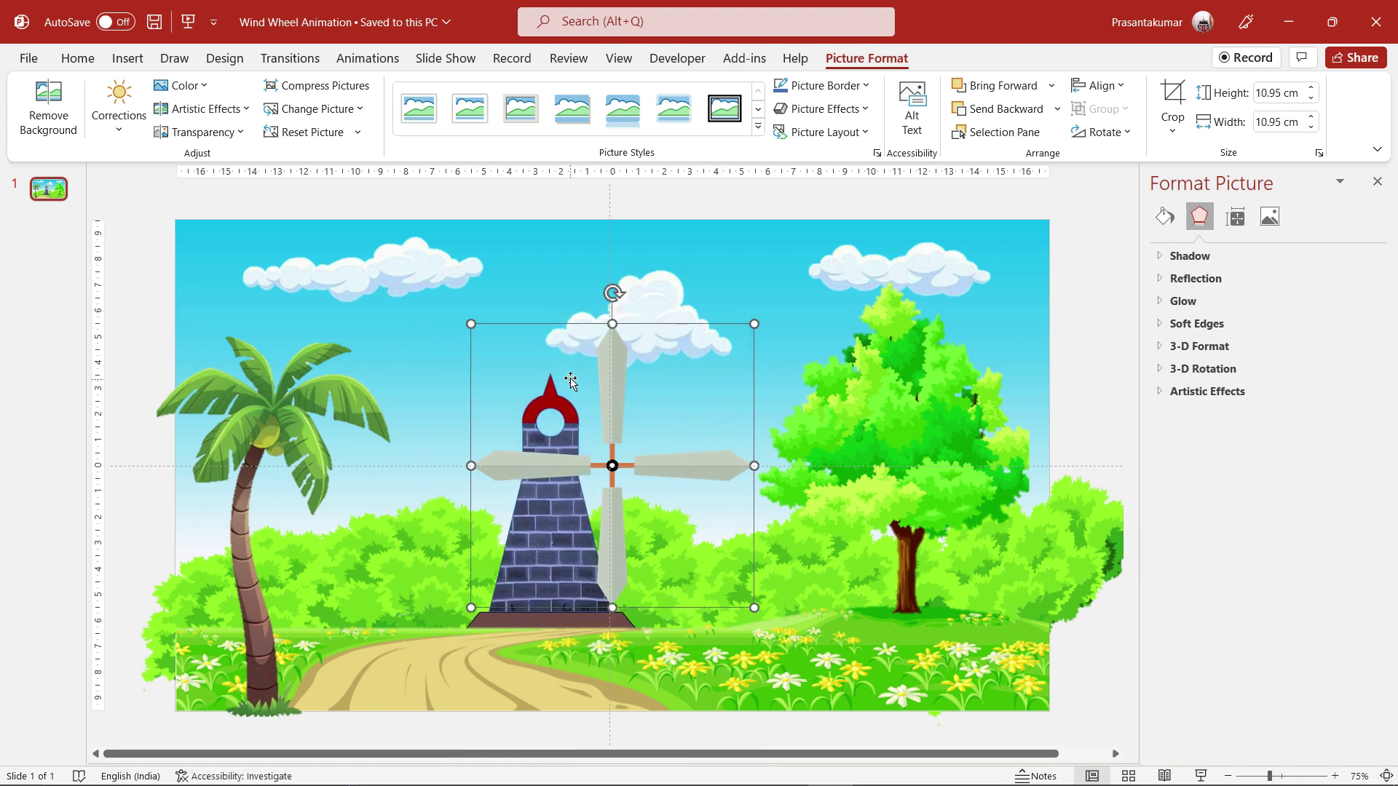
drag(559, 375, 546, 345)
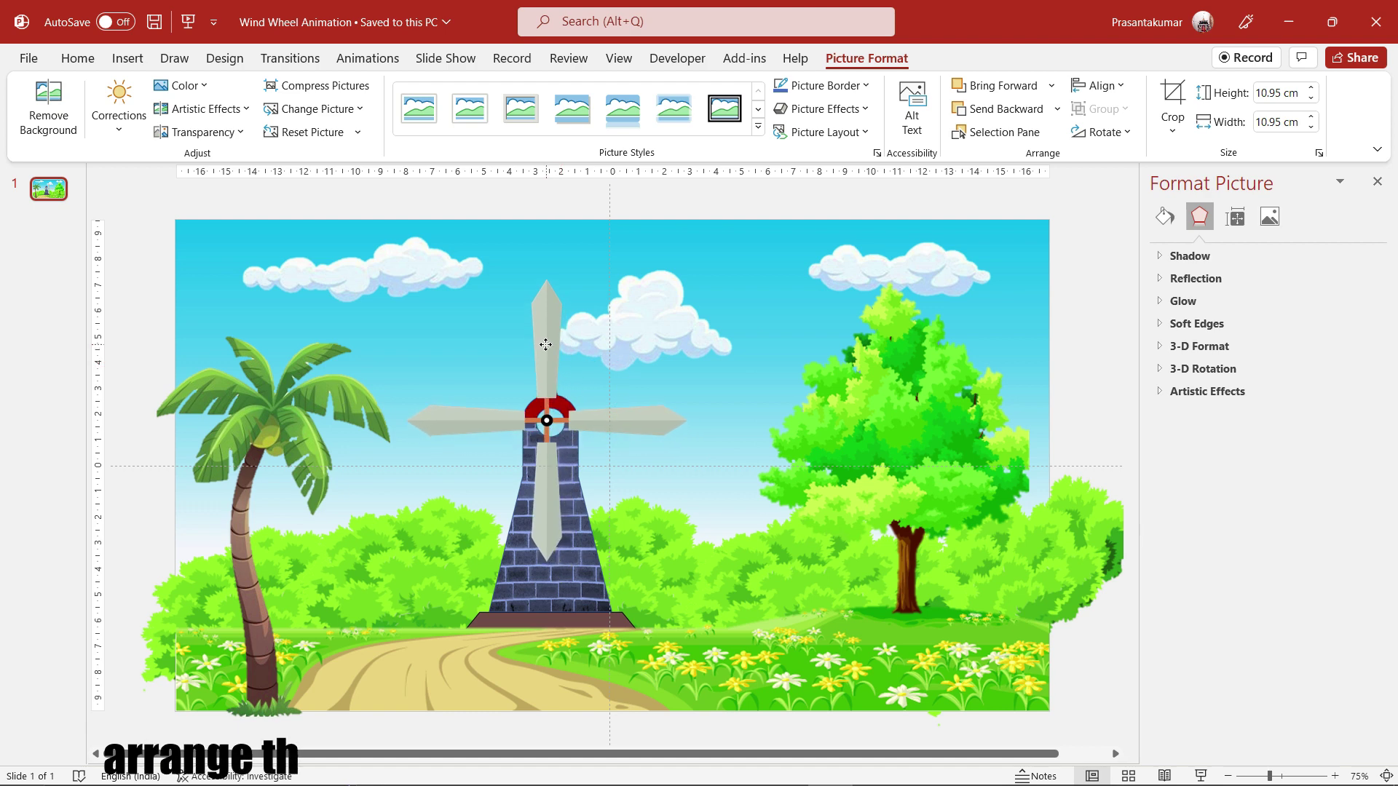
ctrl+scroll(561, 421, up, 5)
drag(714, 466, 740, 477)
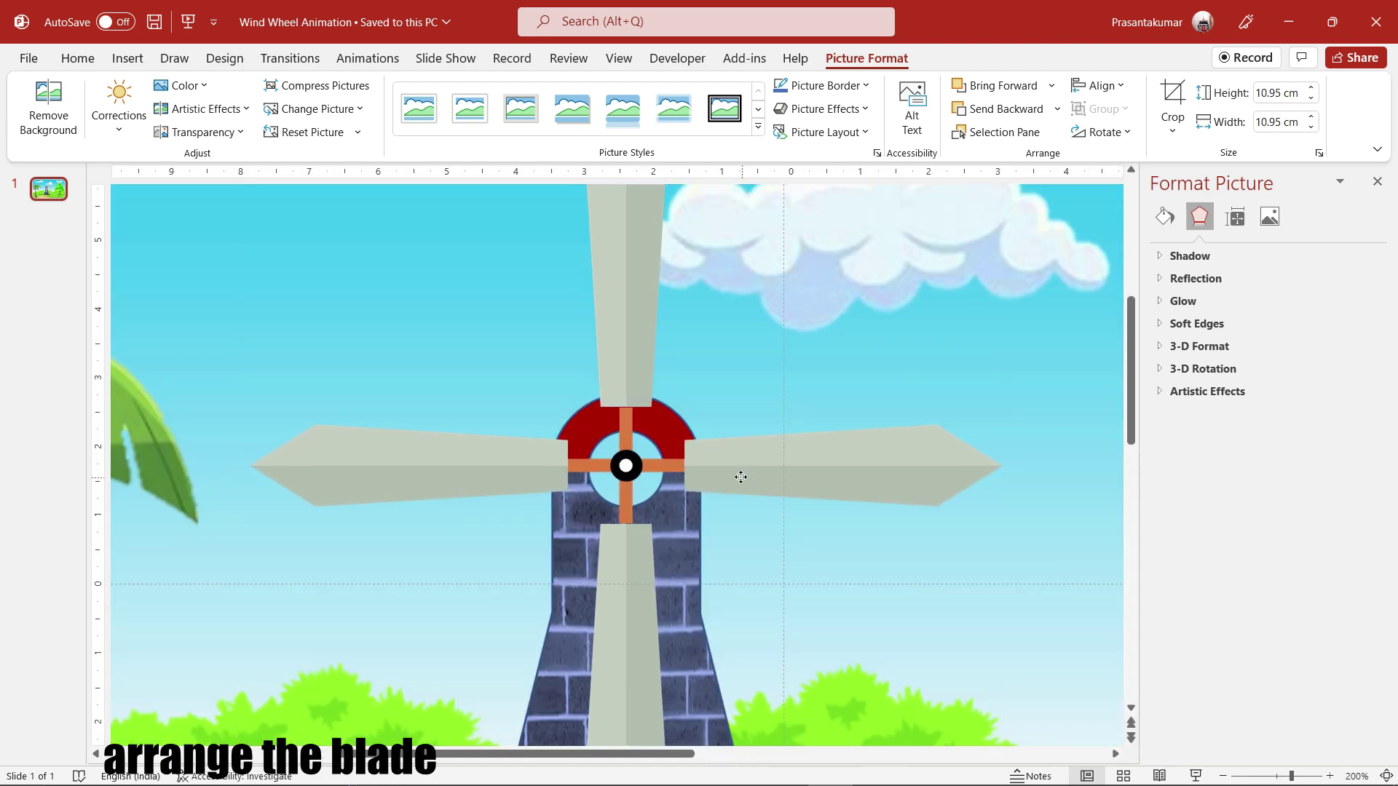
key(ctrl+Left)
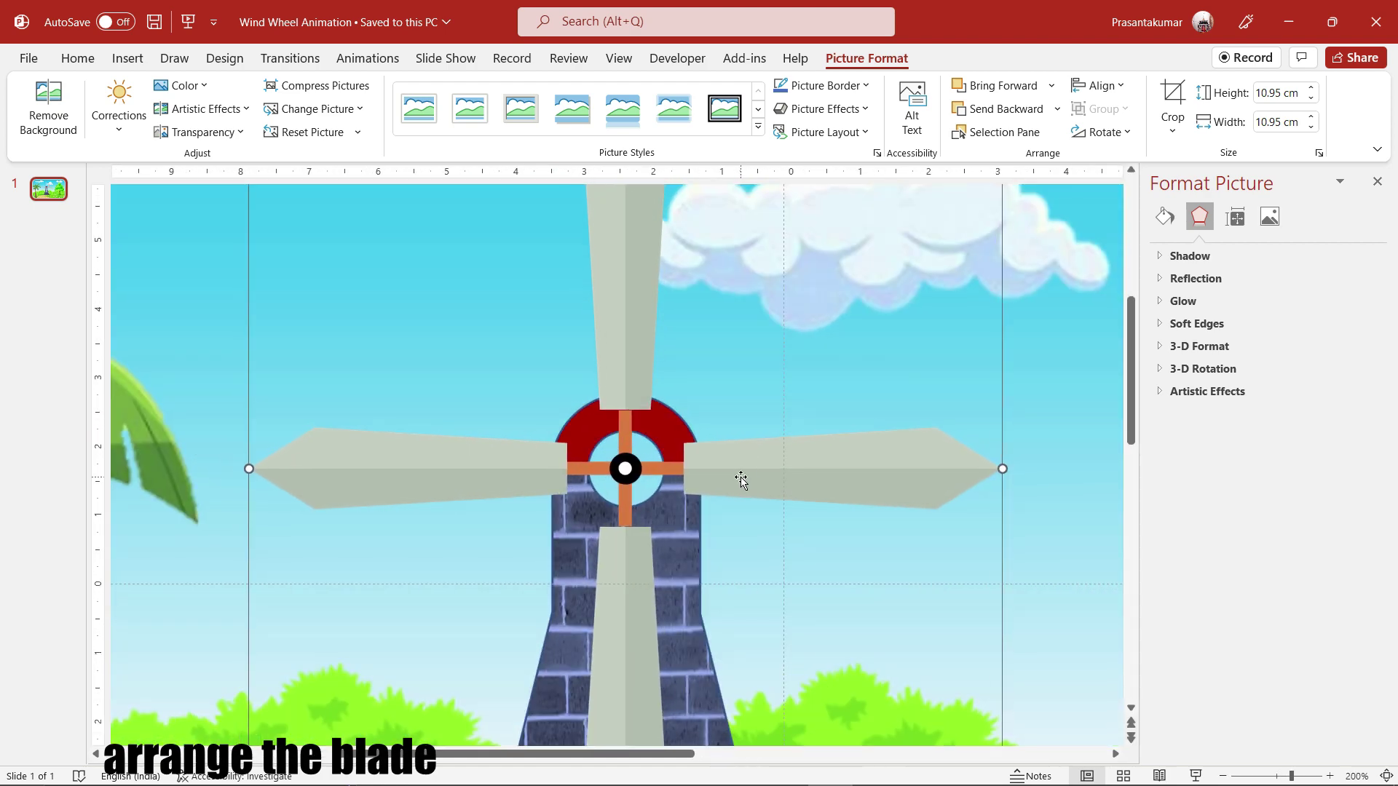
ctrl+scroll(741, 477, down, 7)
ctrl+scroll(743, 475, down, 3)
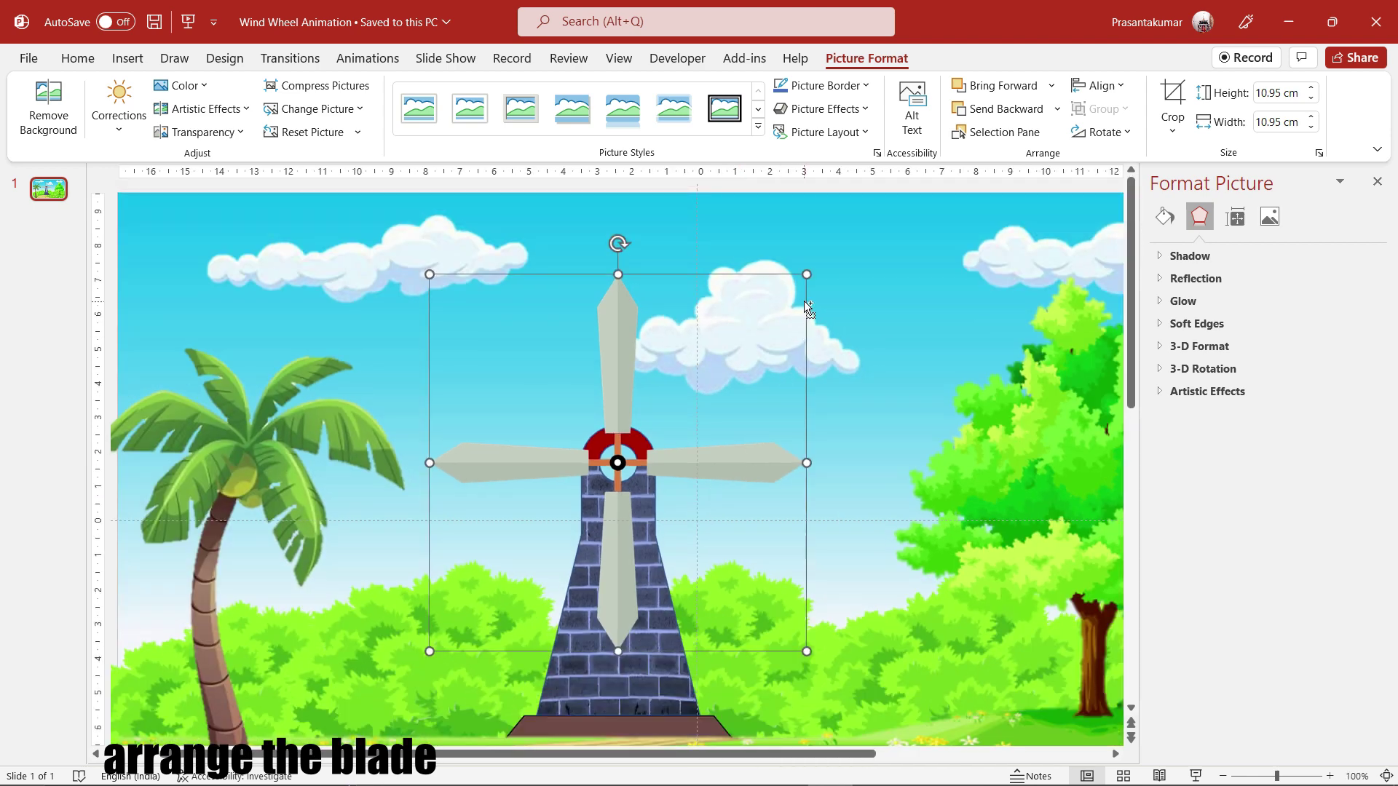
drag(807, 277, 747, 335)
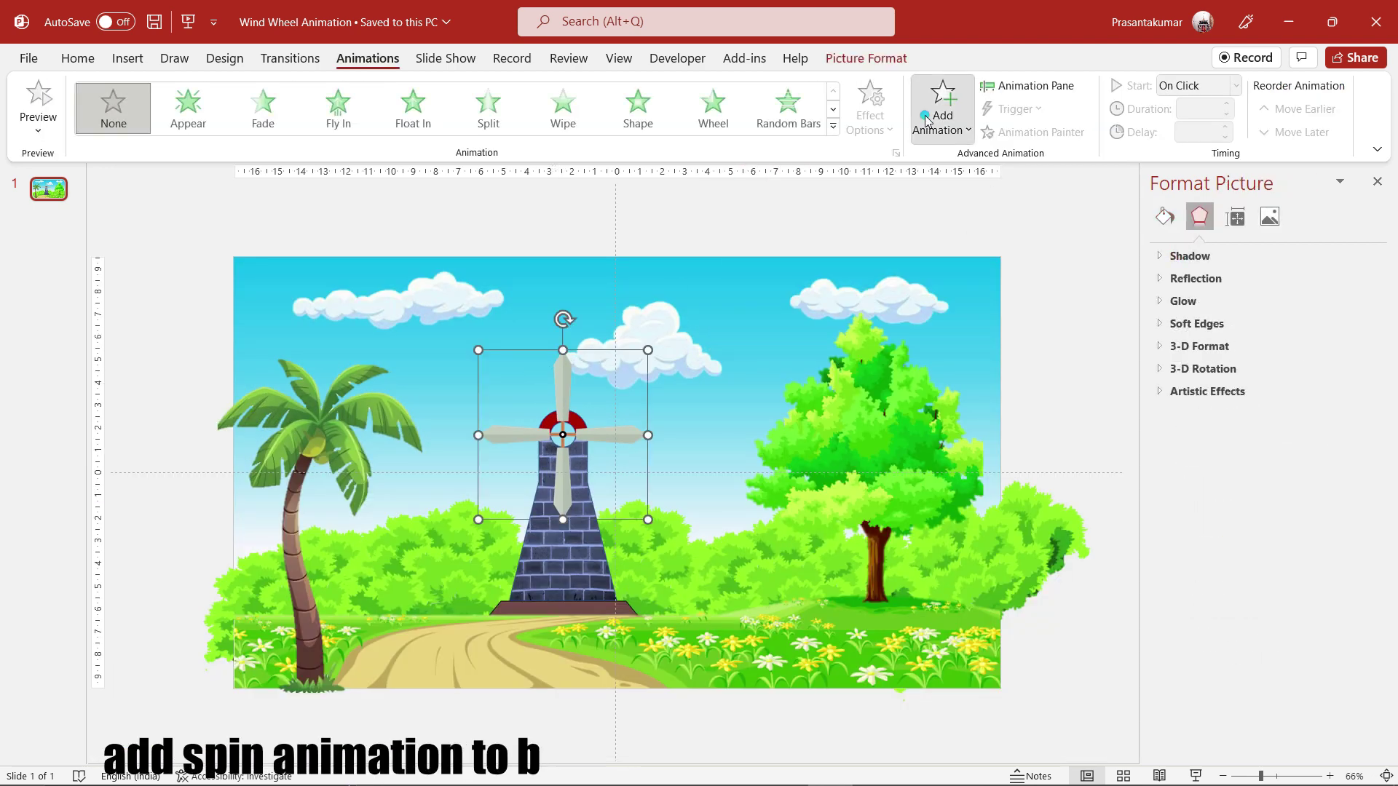
Give the blades a Spin emphasis animation starting With Previous and preview it
click(926, 119)
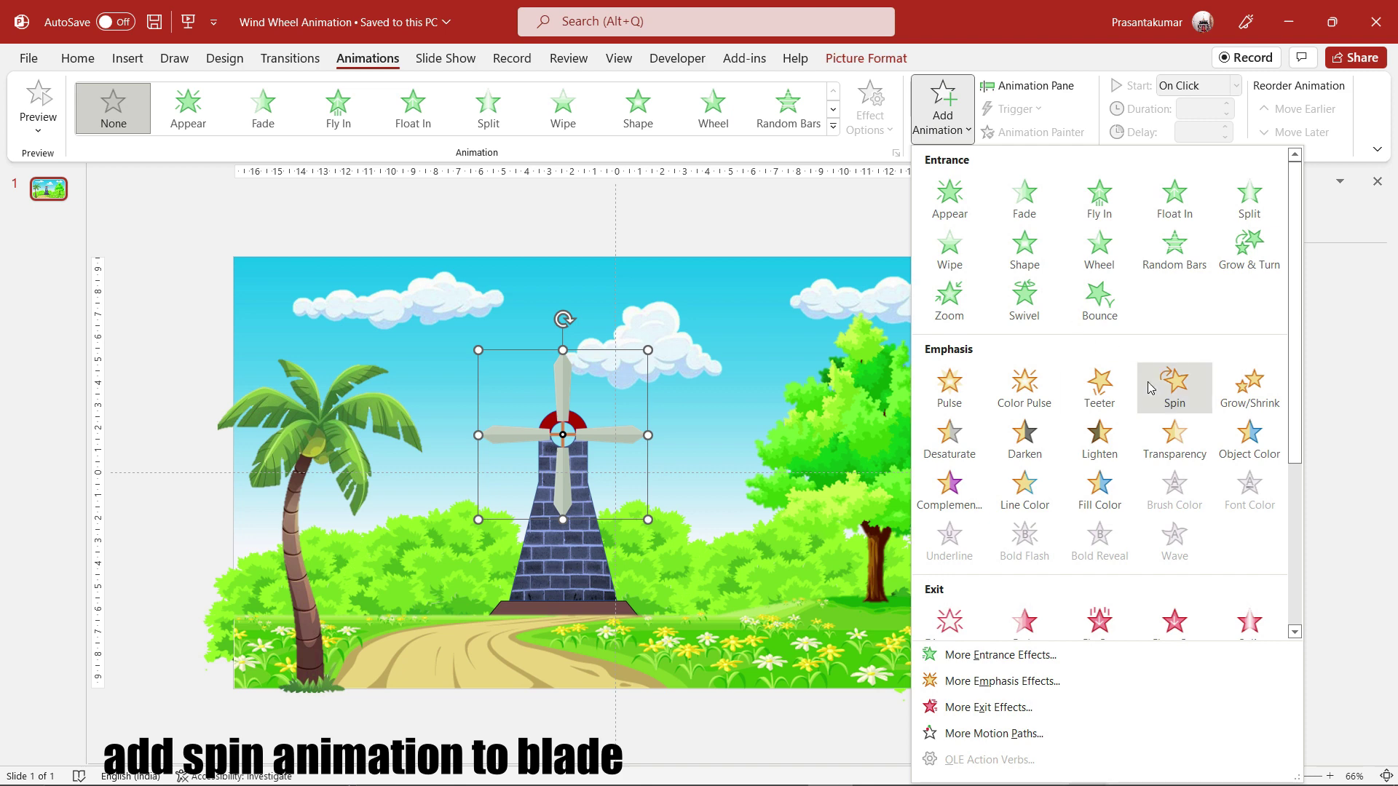
click(1173, 390)
click(1113, 370)
click(1036, 85)
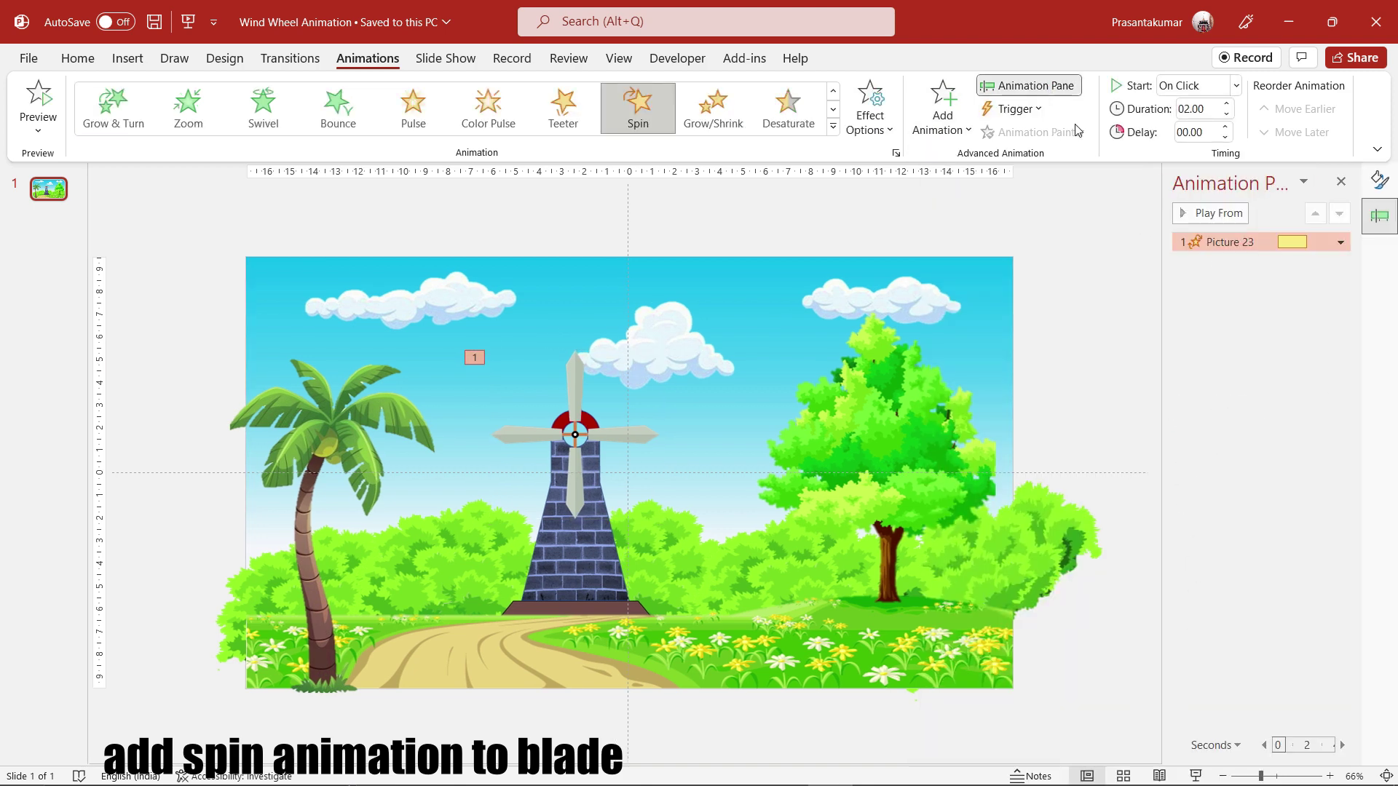
click(1208, 214)
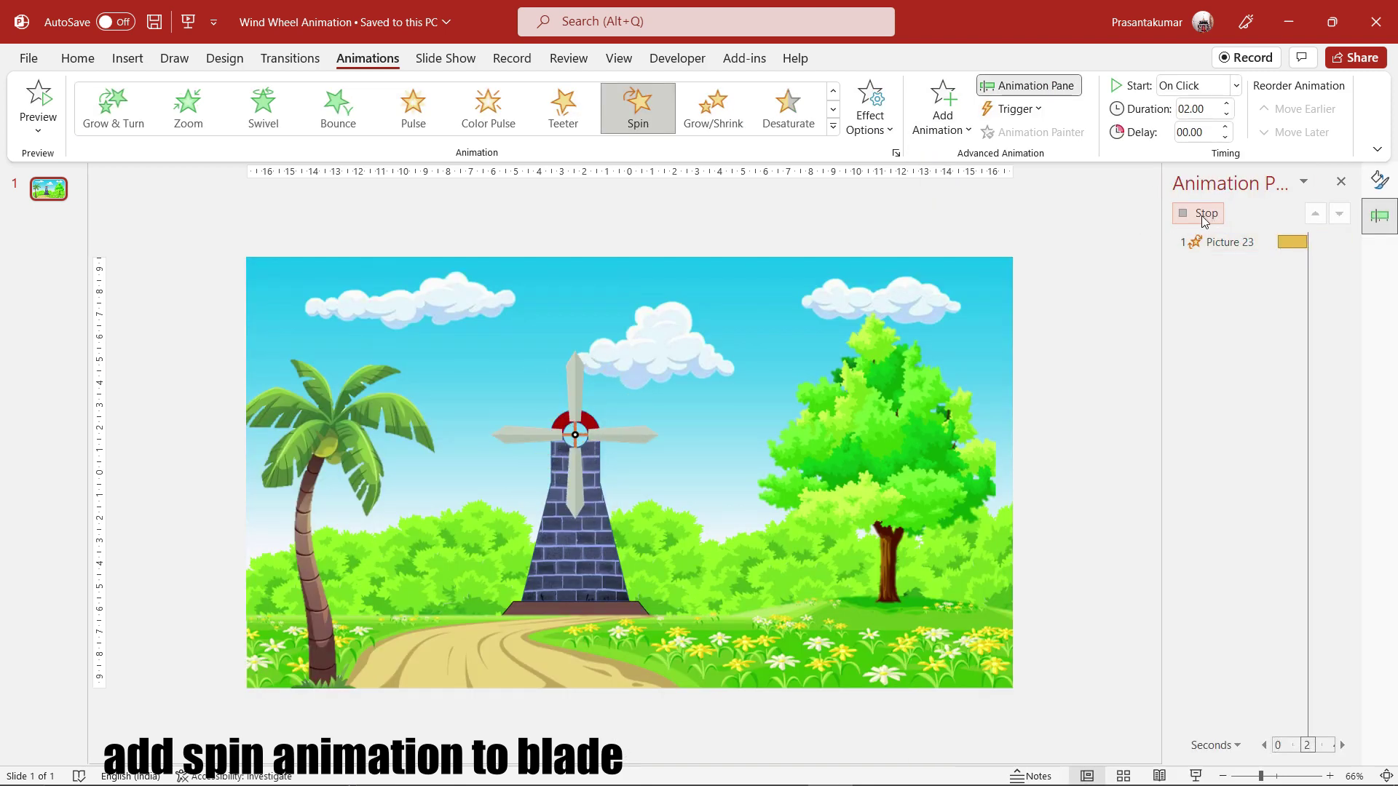
click(506, 330)
click(943, 110)
Apply a leftward Lines motion path to the top-left cloud, extending it past the left edge
scroll(1020, 364, down, 3)
click(947, 553)
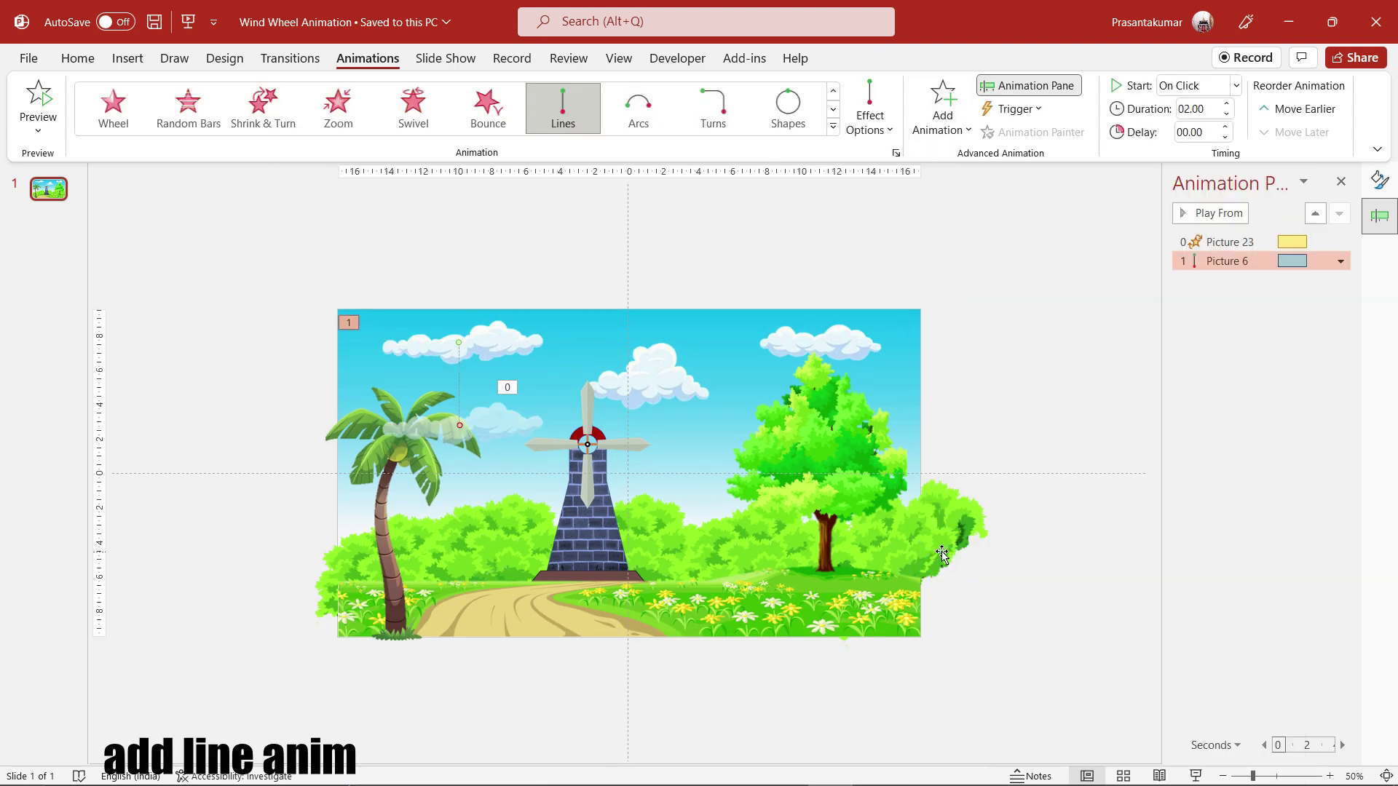
click(871, 120)
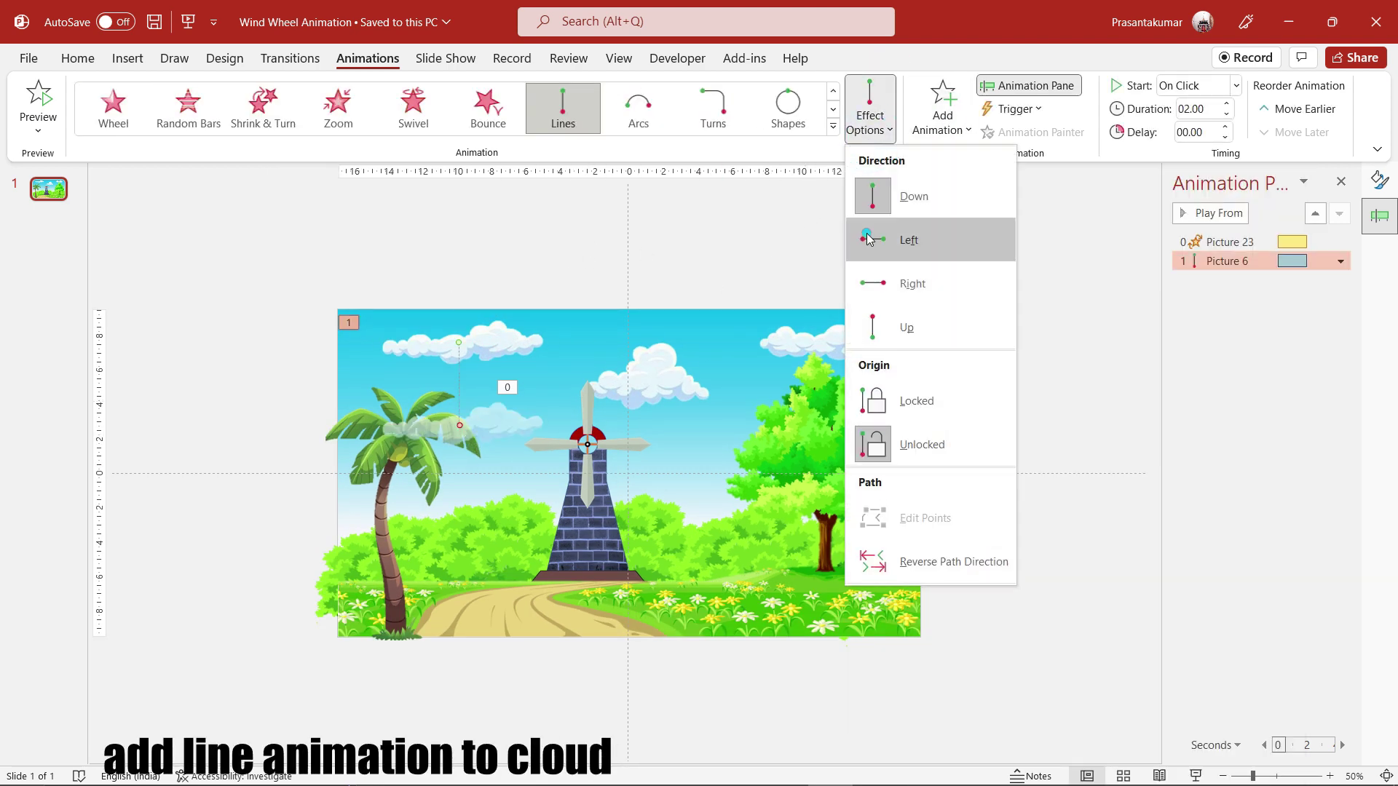
click(903, 238)
drag(314, 343, 269, 343)
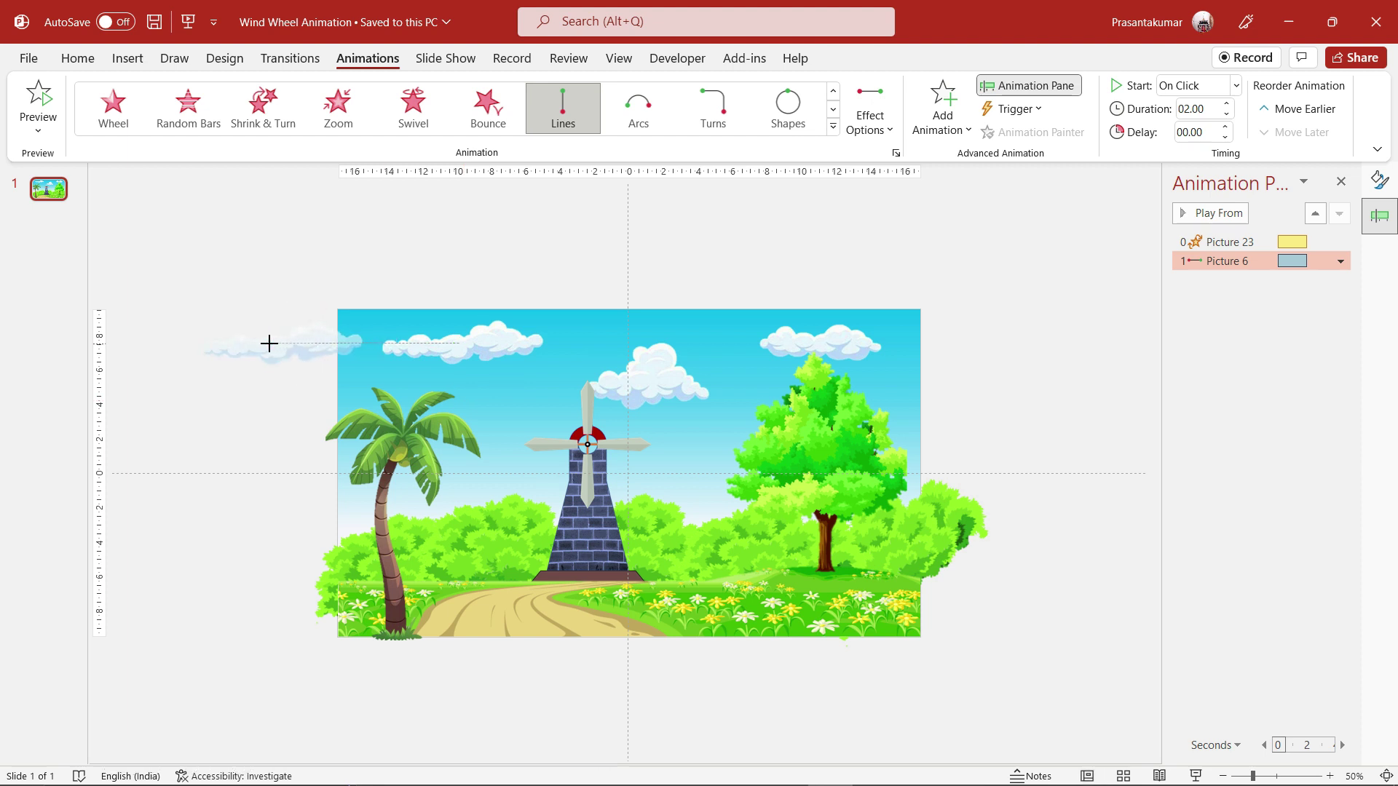
Set the cloud animation to 05.00 seconds with 0 sec smooth start and end
click(486, 329)
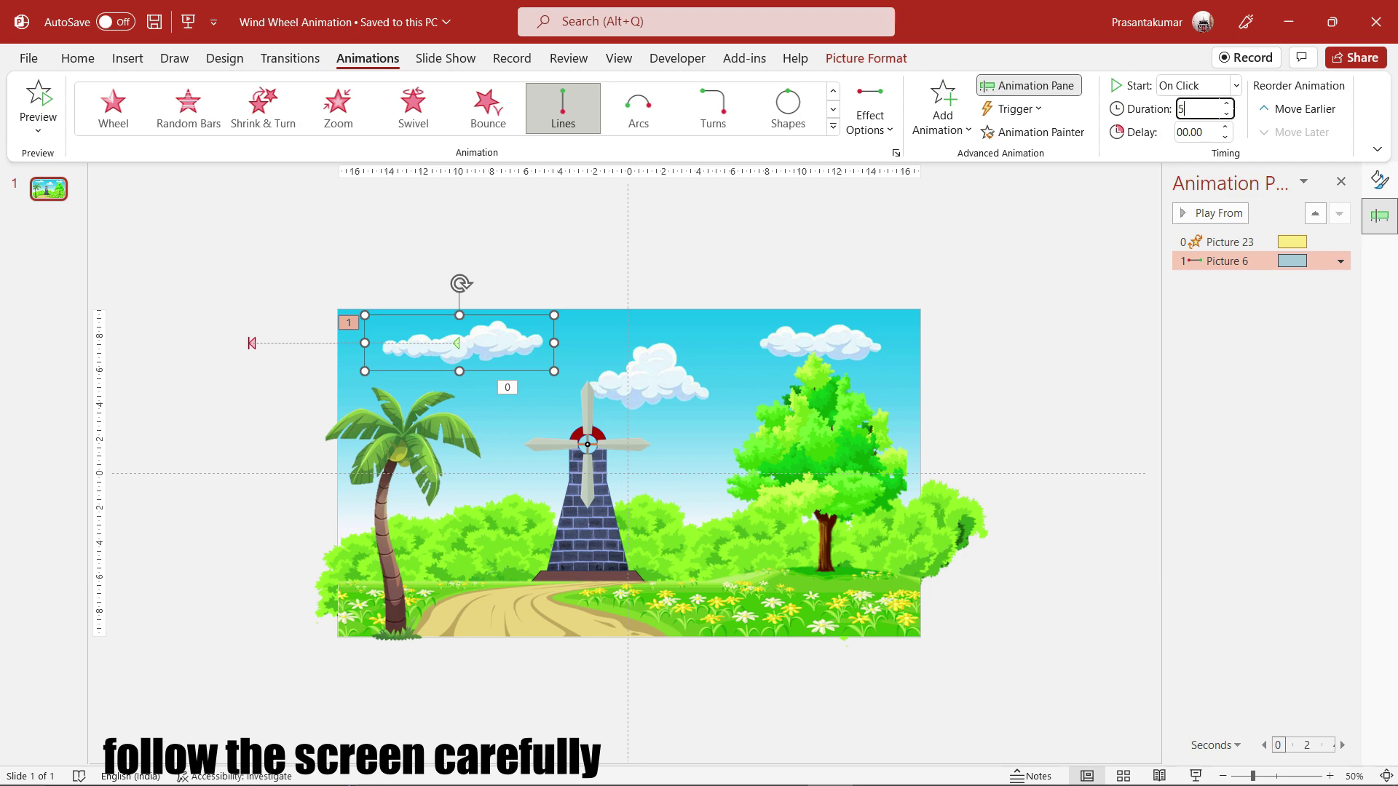
click(1340, 261)
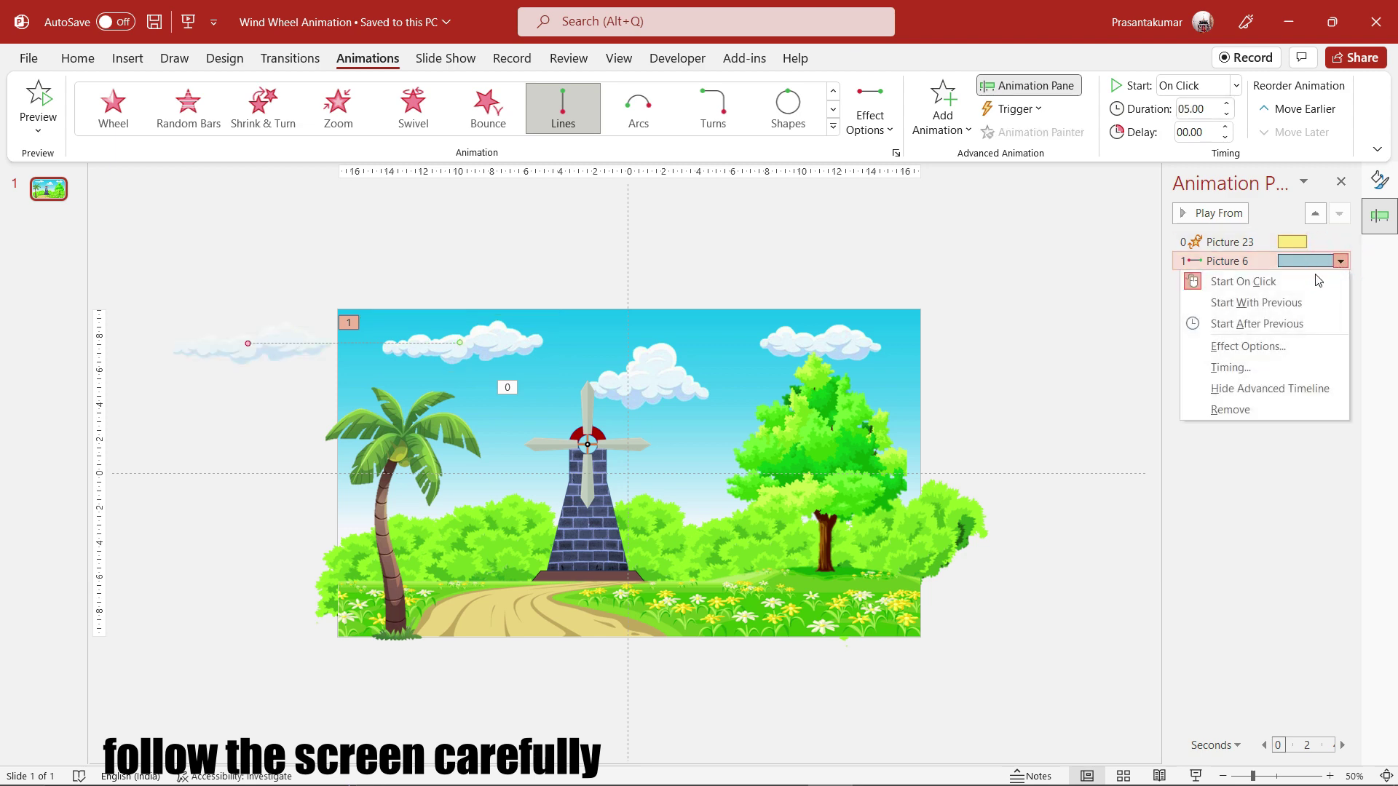
click(1268, 346)
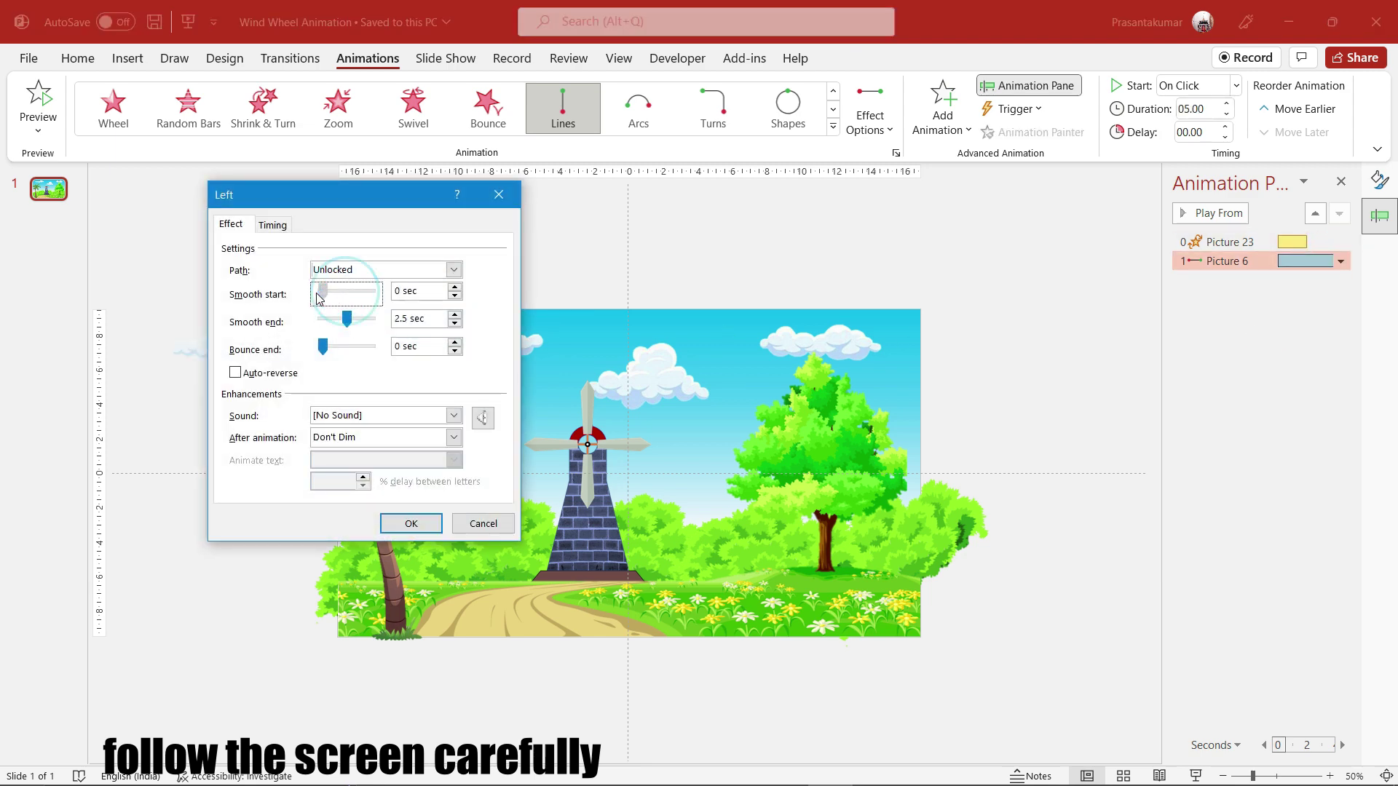
click(412, 525)
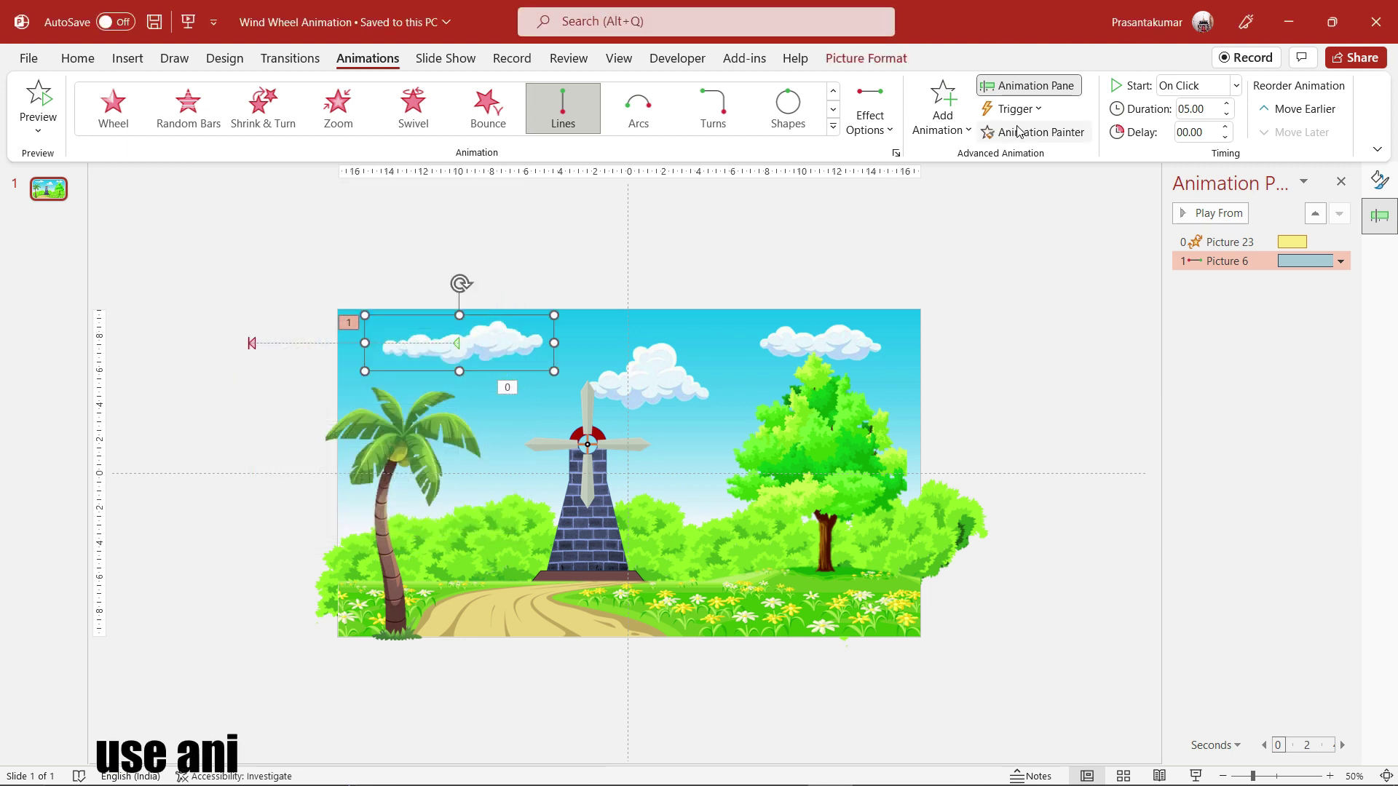
Copy the Lines path to the middle and right clouds and stretch both past the left edge
click(1236, 86)
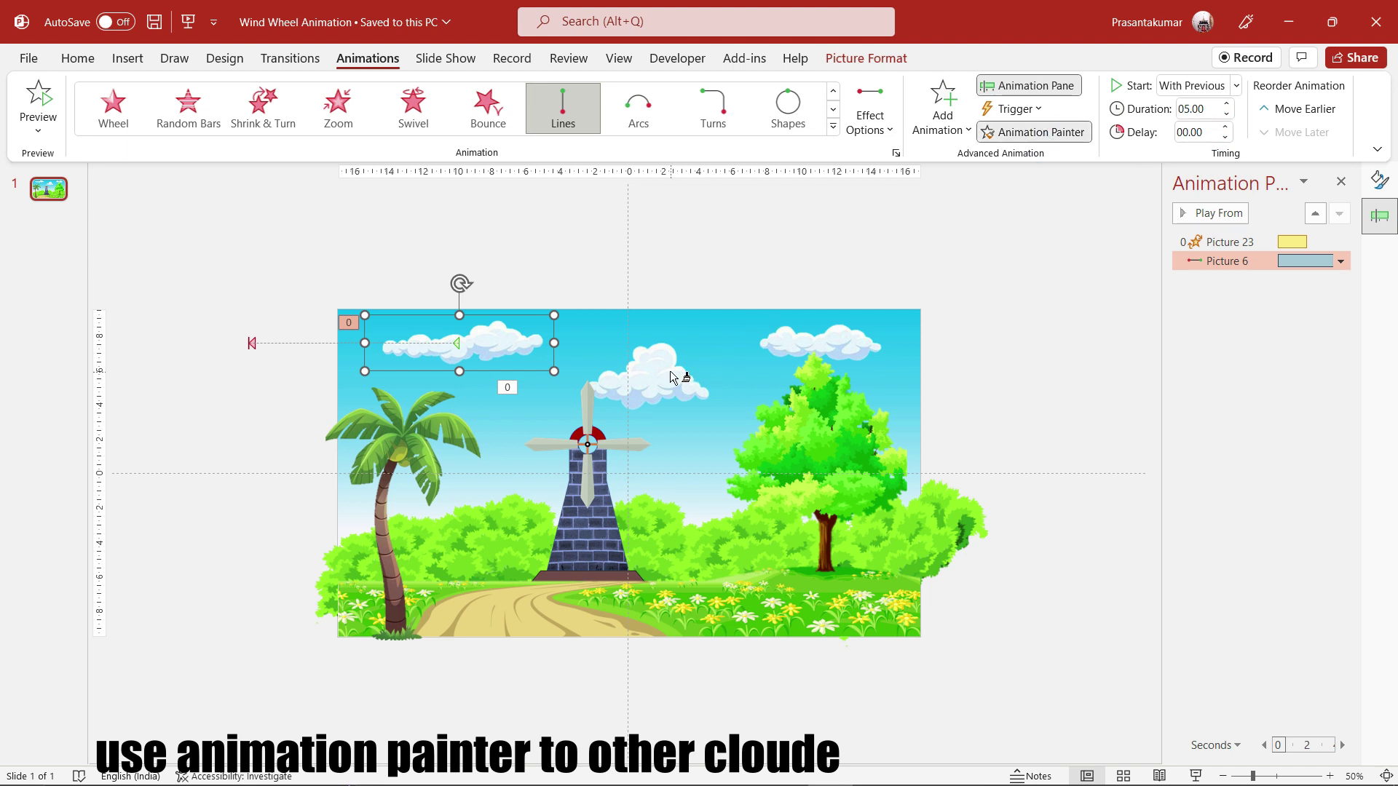
click(670, 373)
click(845, 332)
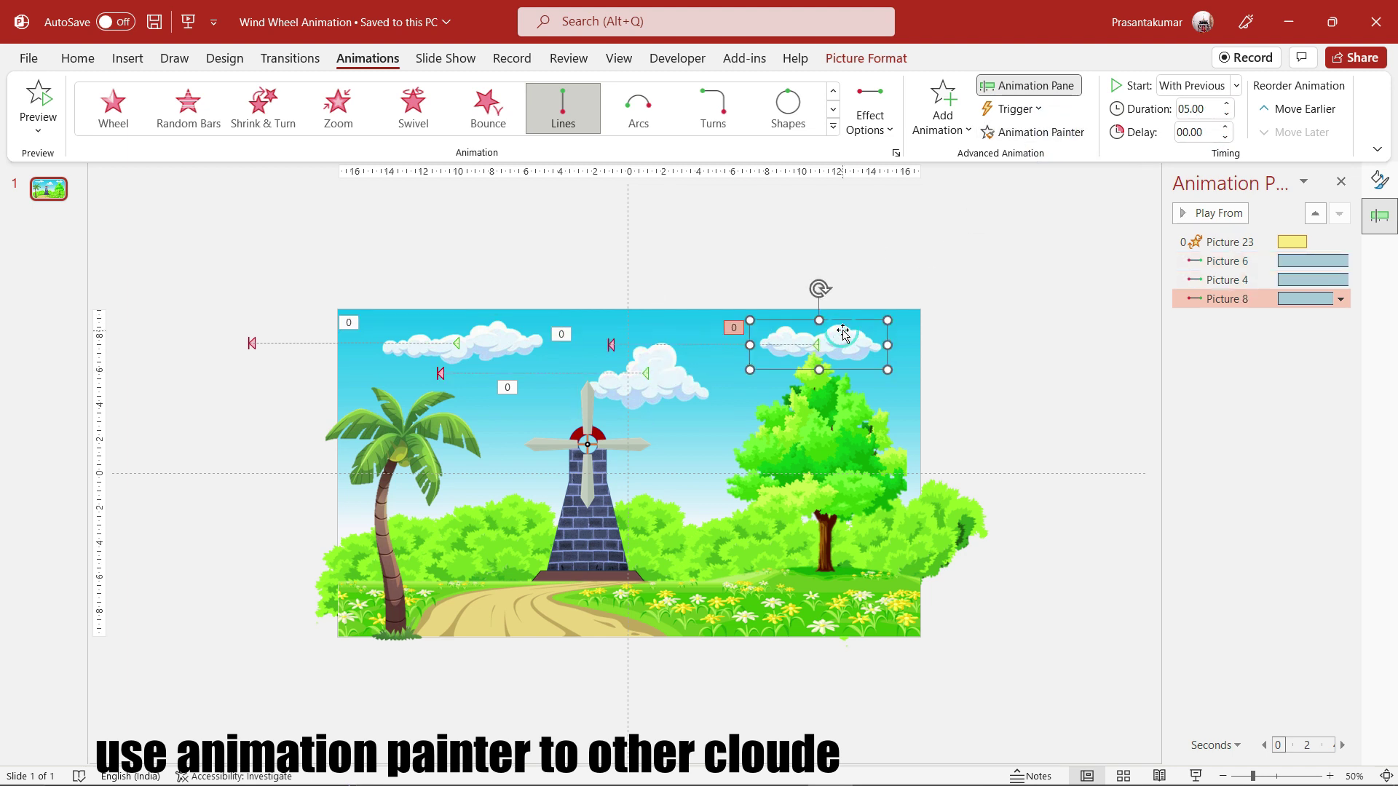
click(671, 378)
drag(442, 373, 280, 398)
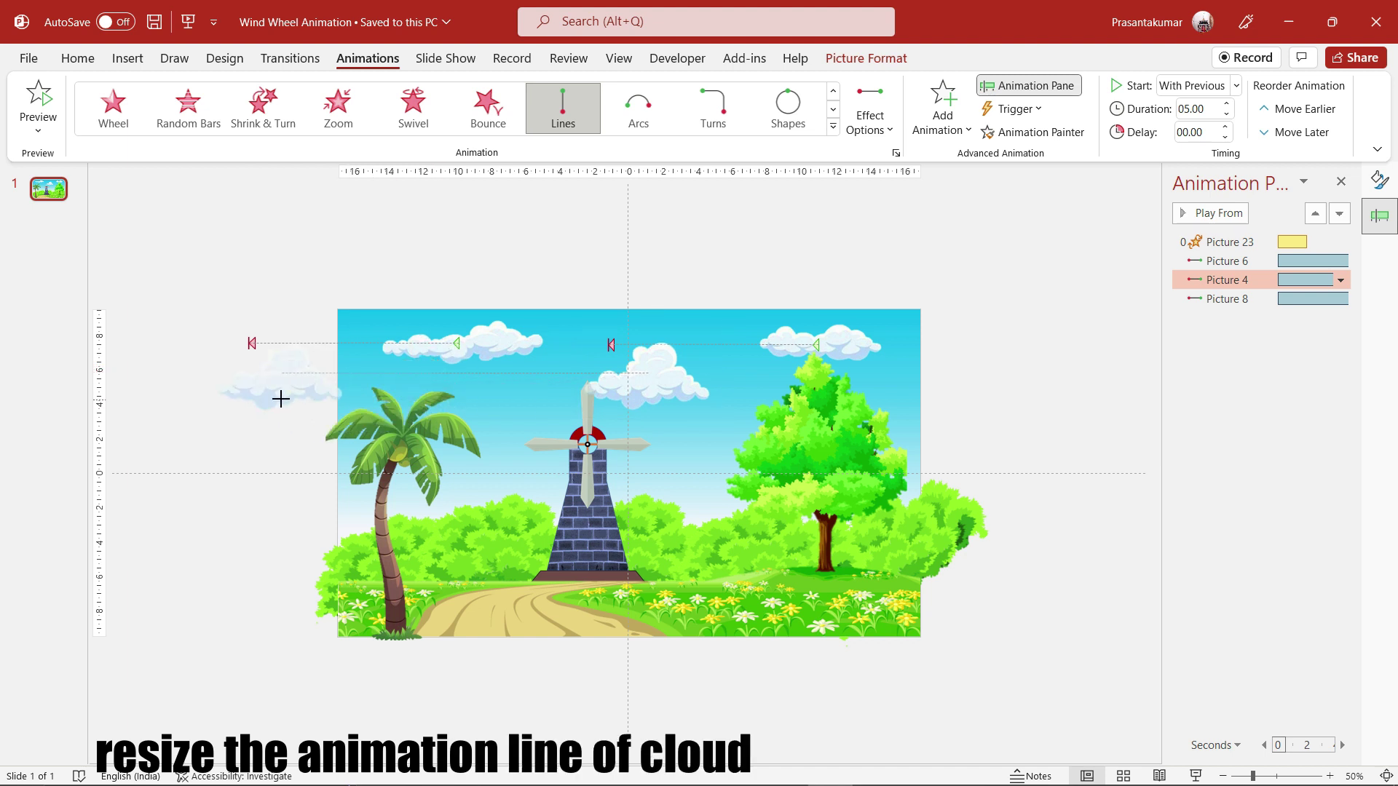
click(841, 326)
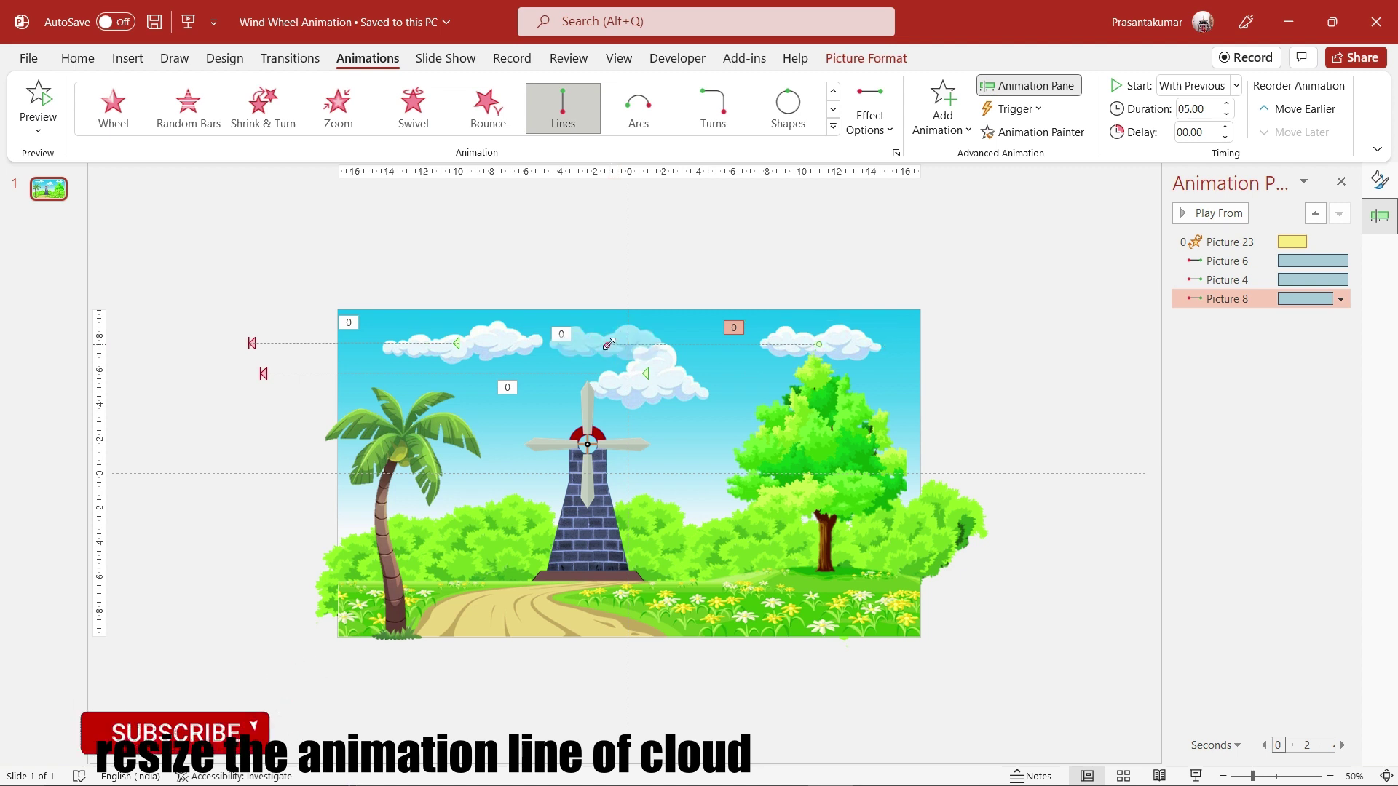
drag(609, 346, 257, 347)
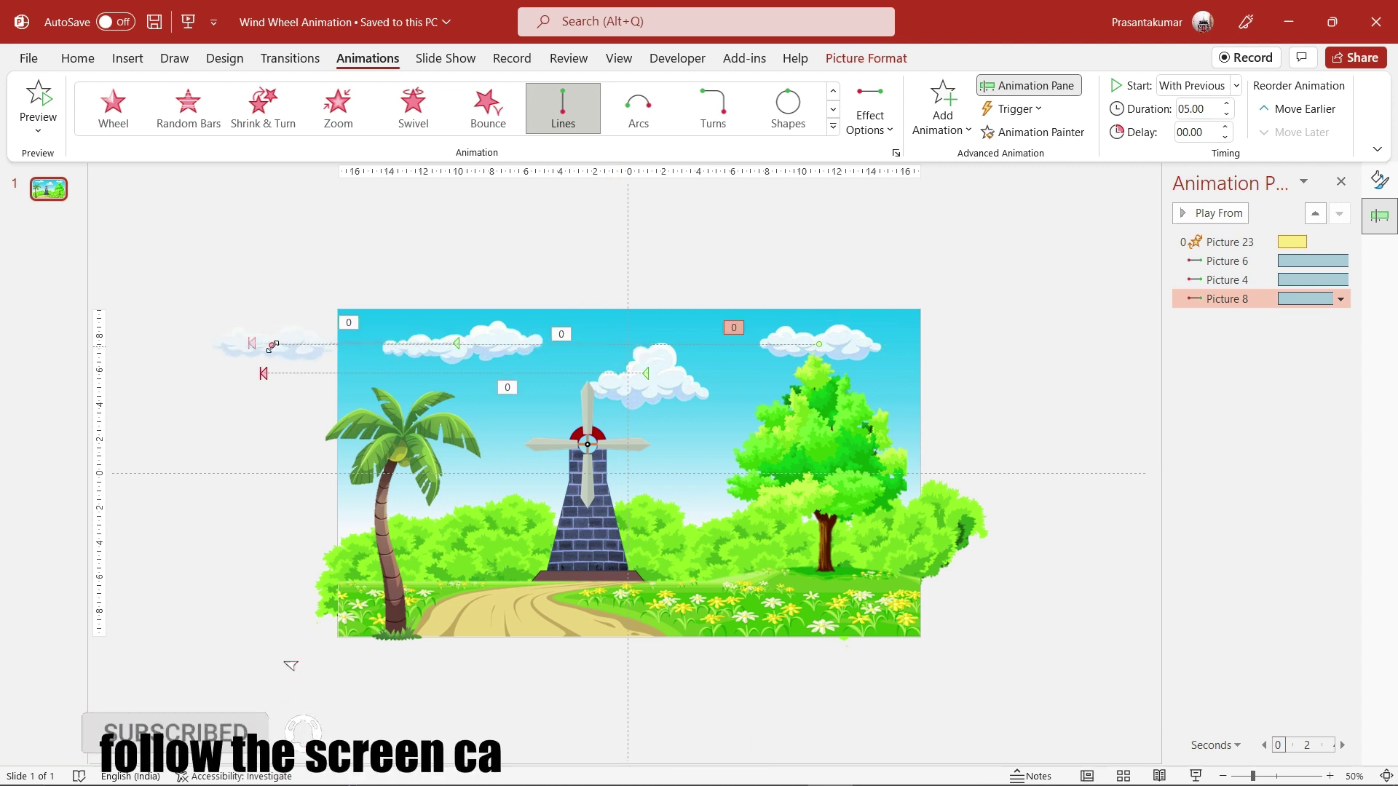
Set the middle cloud's duration to 10 seconds and the right cloud's to 15
click(510, 290)
click(667, 370)
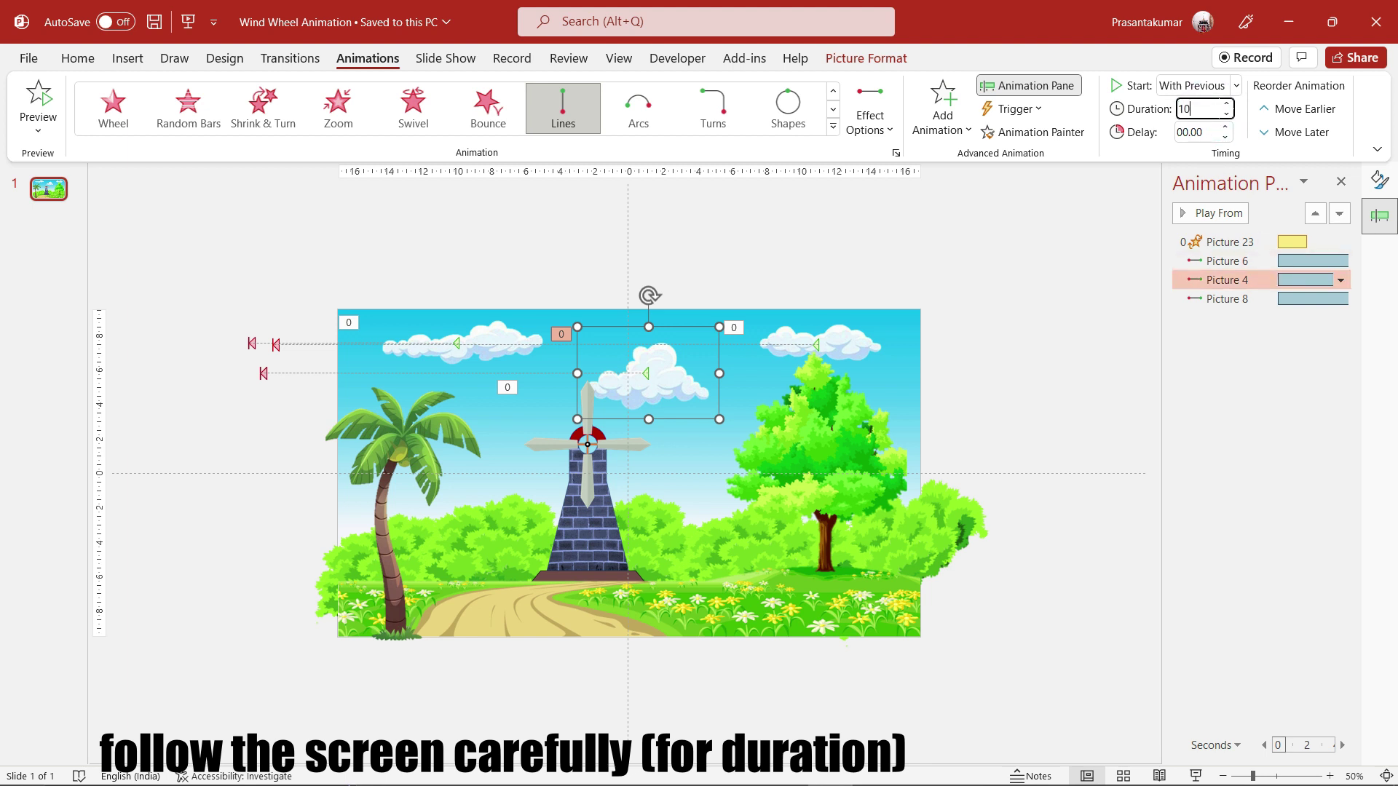
click(1305, 300)
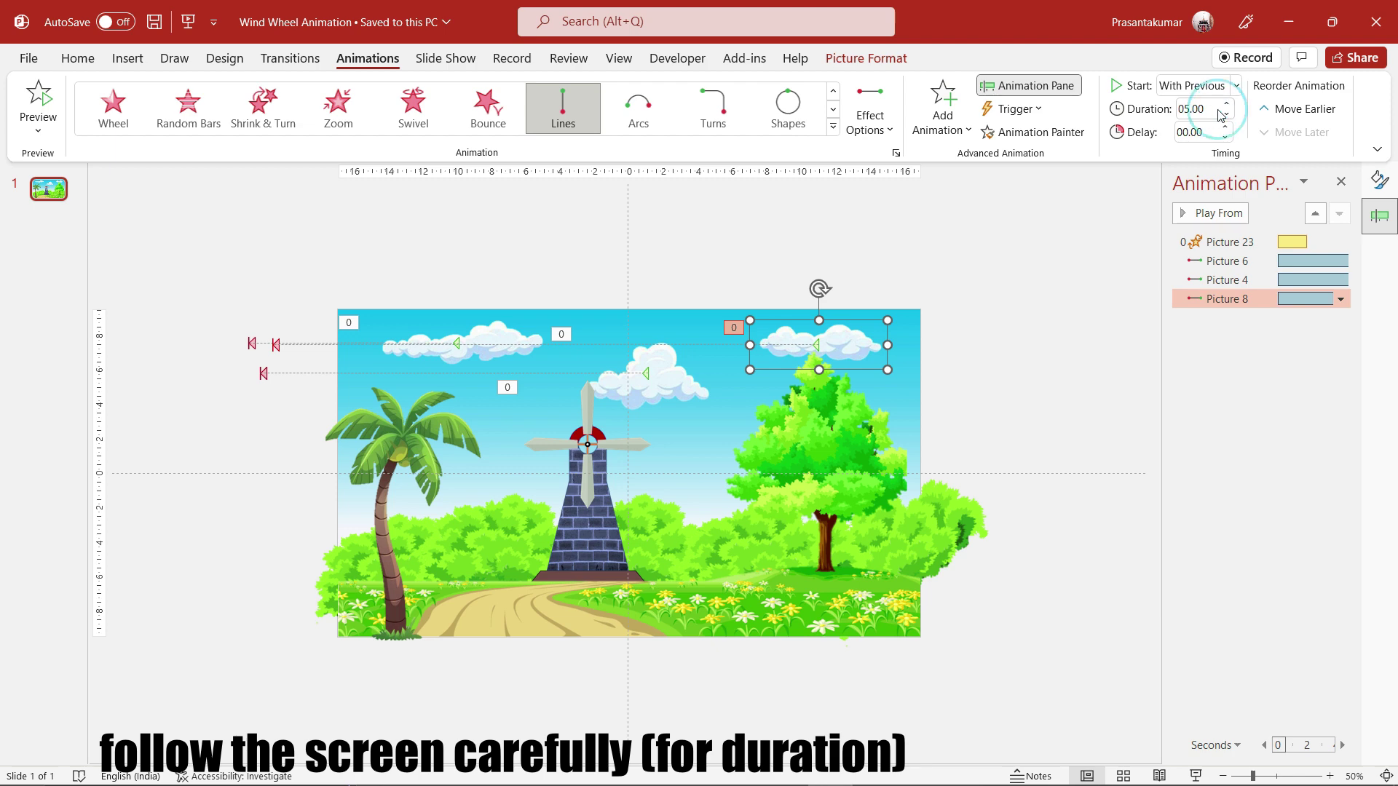
key(Return)
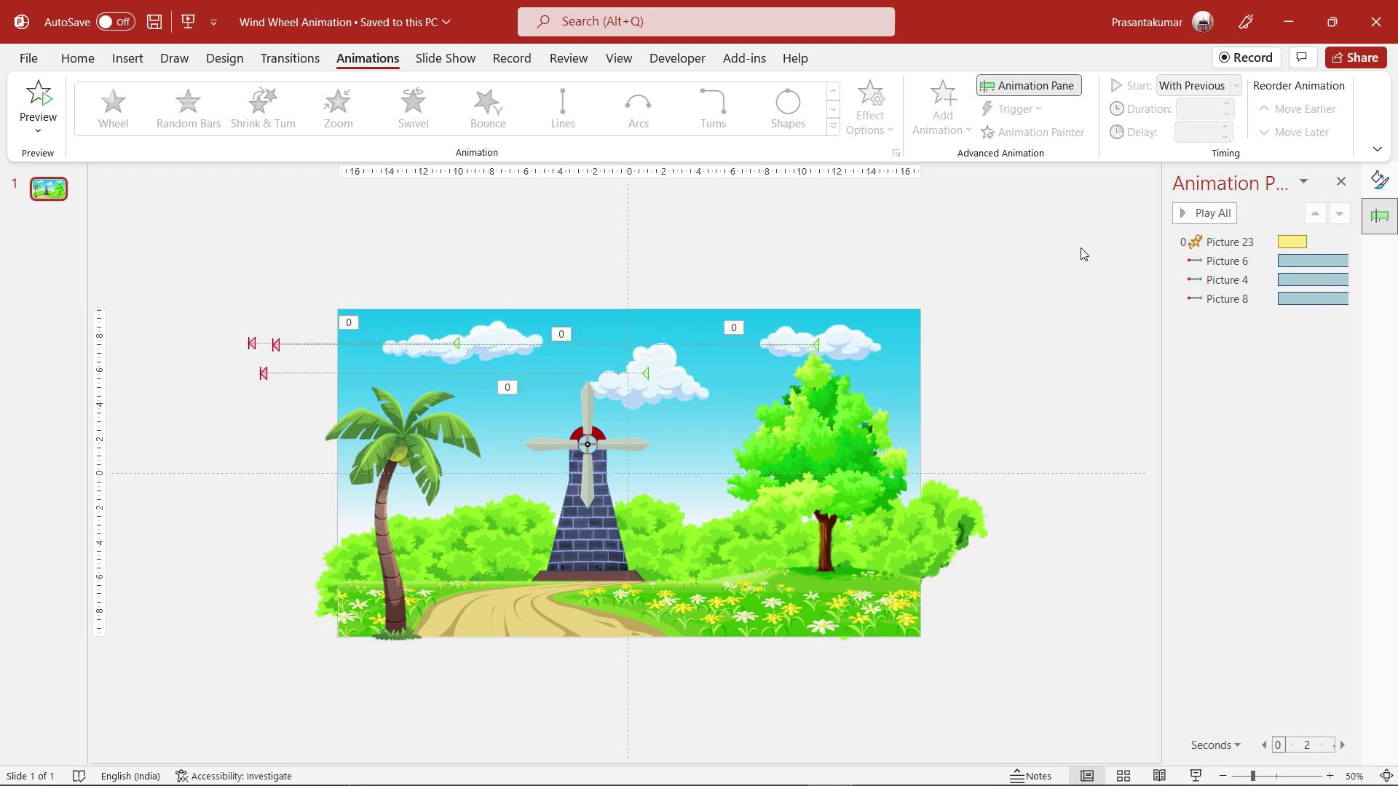
click(497, 331)
Copy the left cloud beyond the right edge and extend its path far past the left
drag(582, 248, 969, 311)
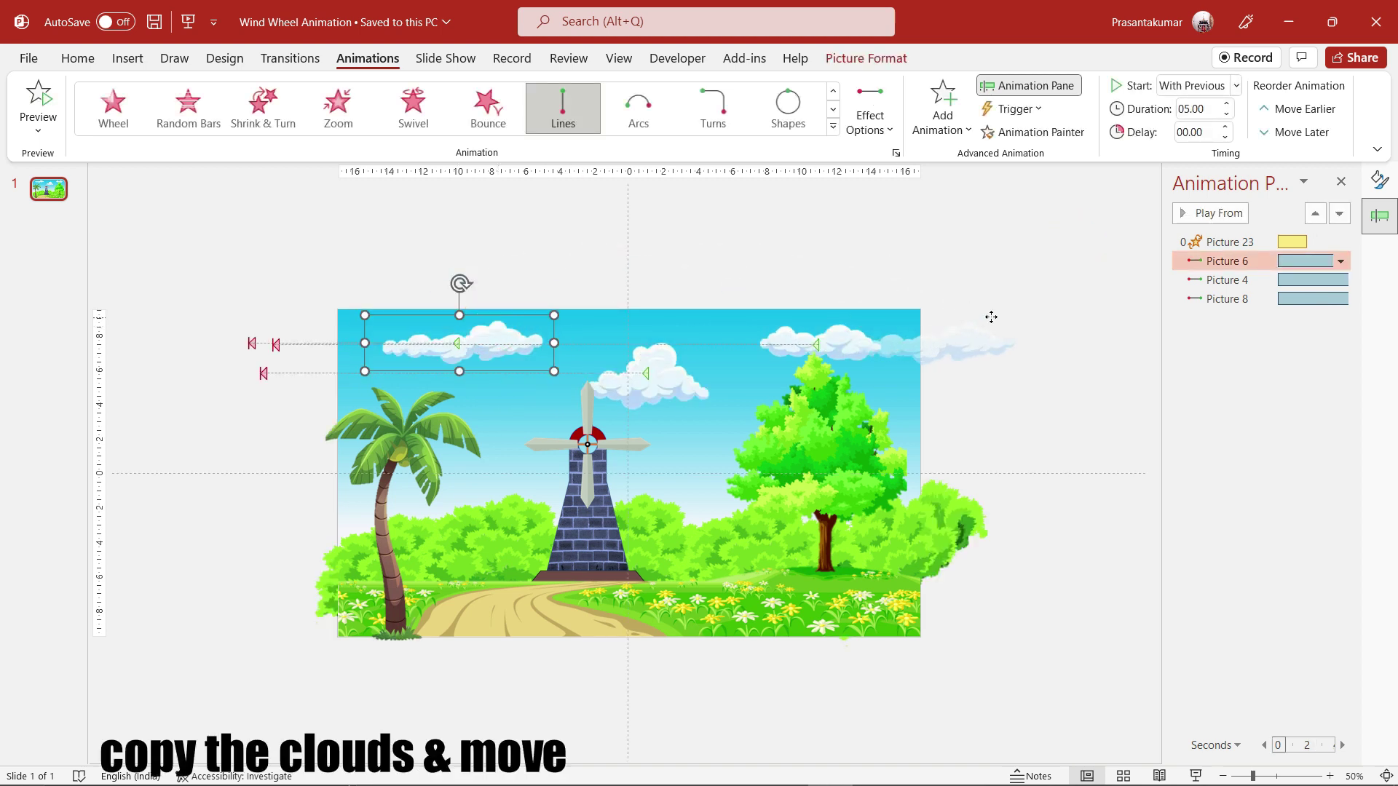
drag(1049, 325, 1056, 336)
click(1087, 362)
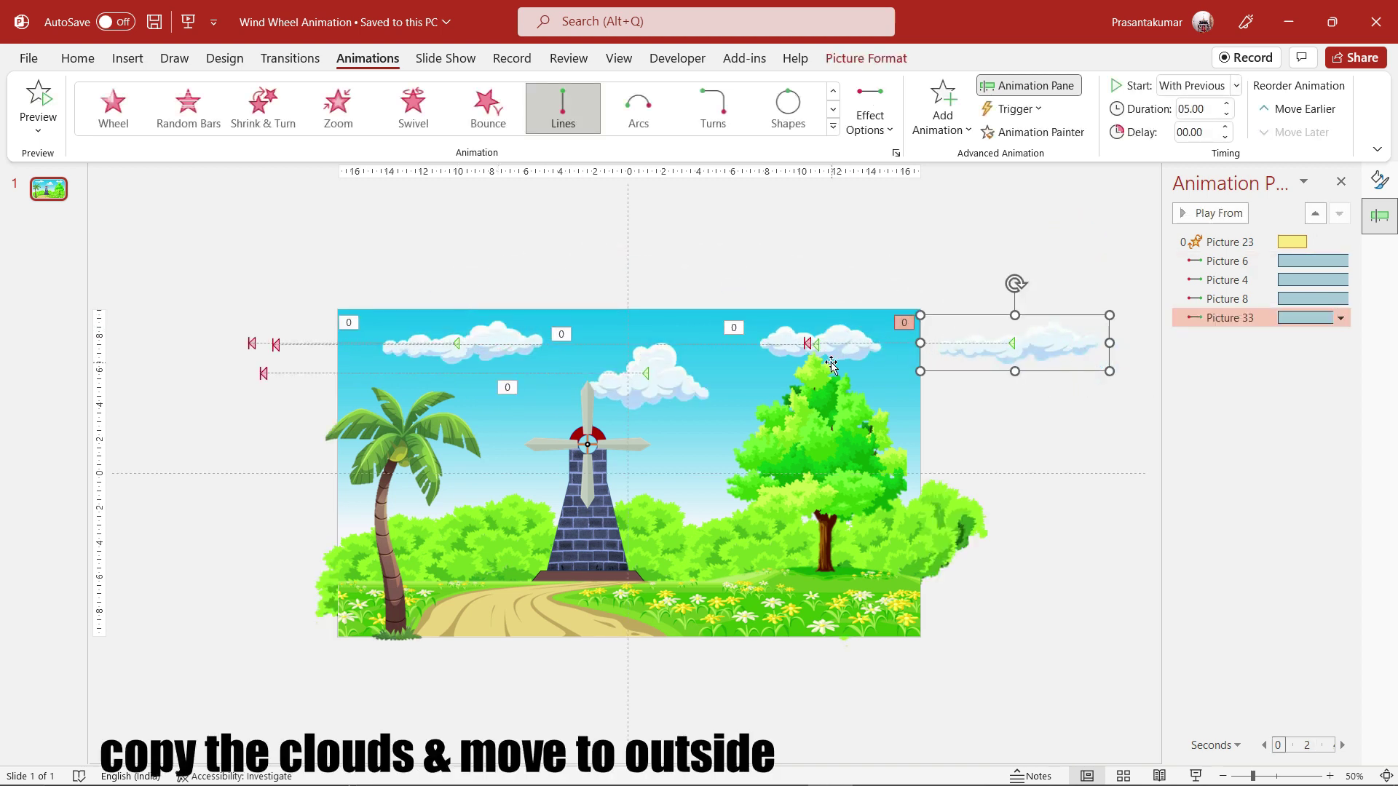
click(807, 345)
drag(806, 342, 243, 345)
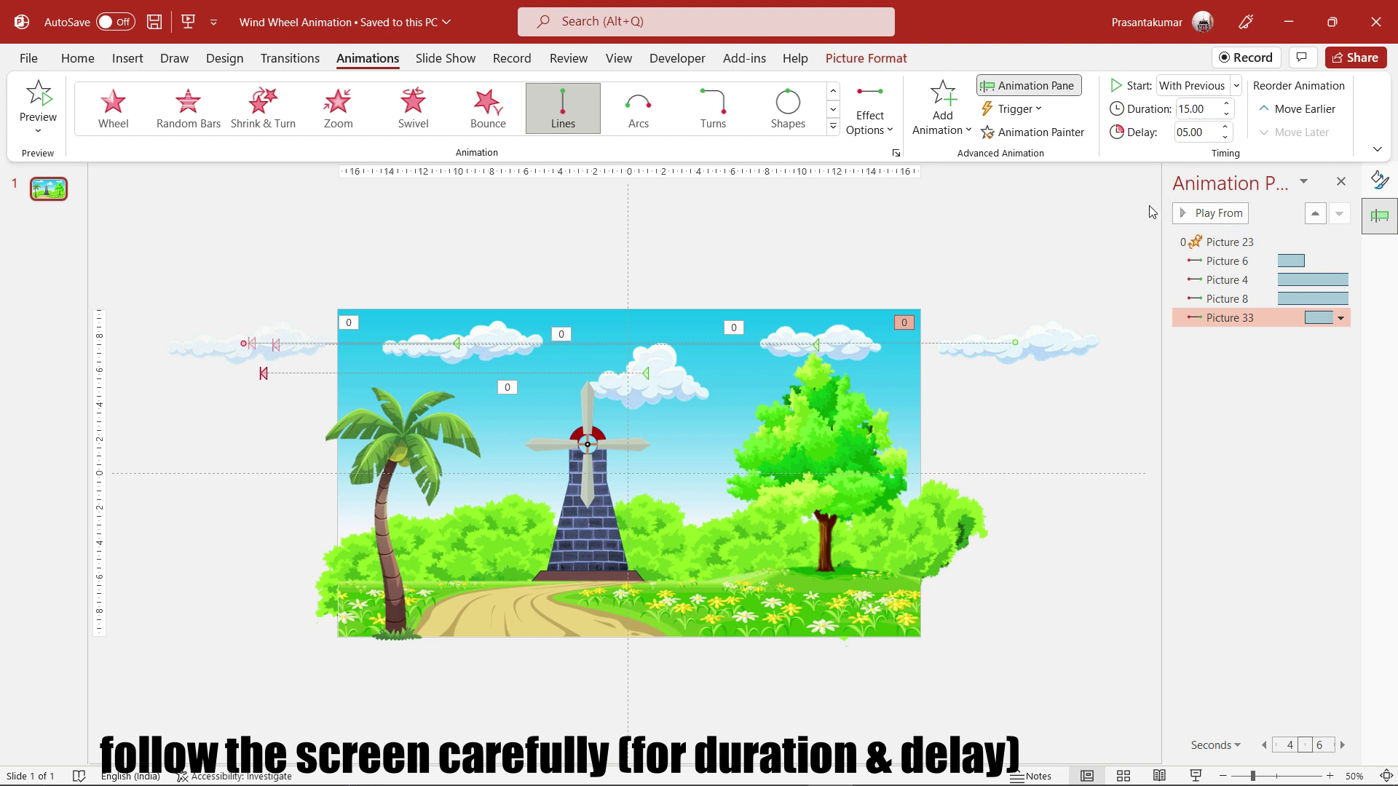
Duplicate the middle cloud beyond the right edge, stretch its path left, and set delay 5
click(674, 402)
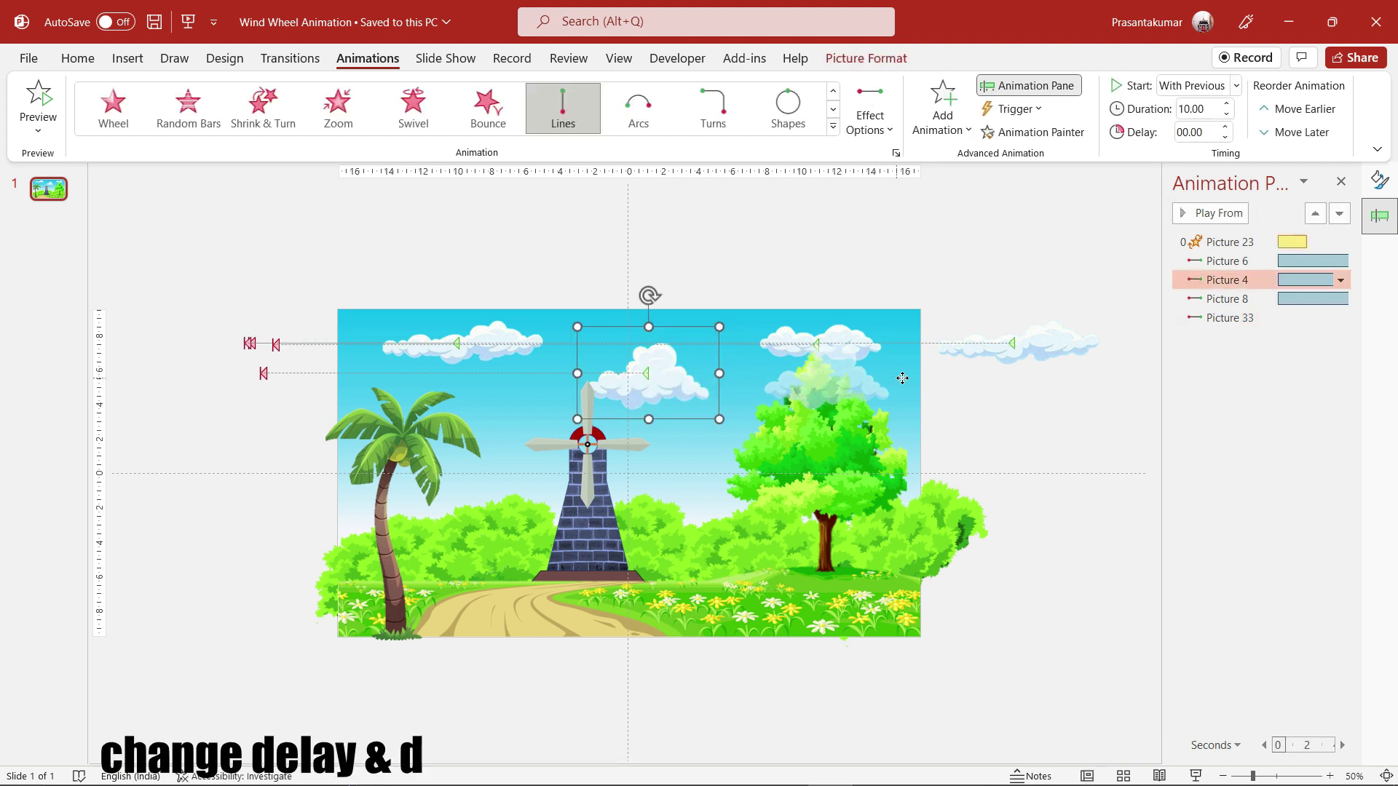
right_click(1013, 378)
click(1047, 408)
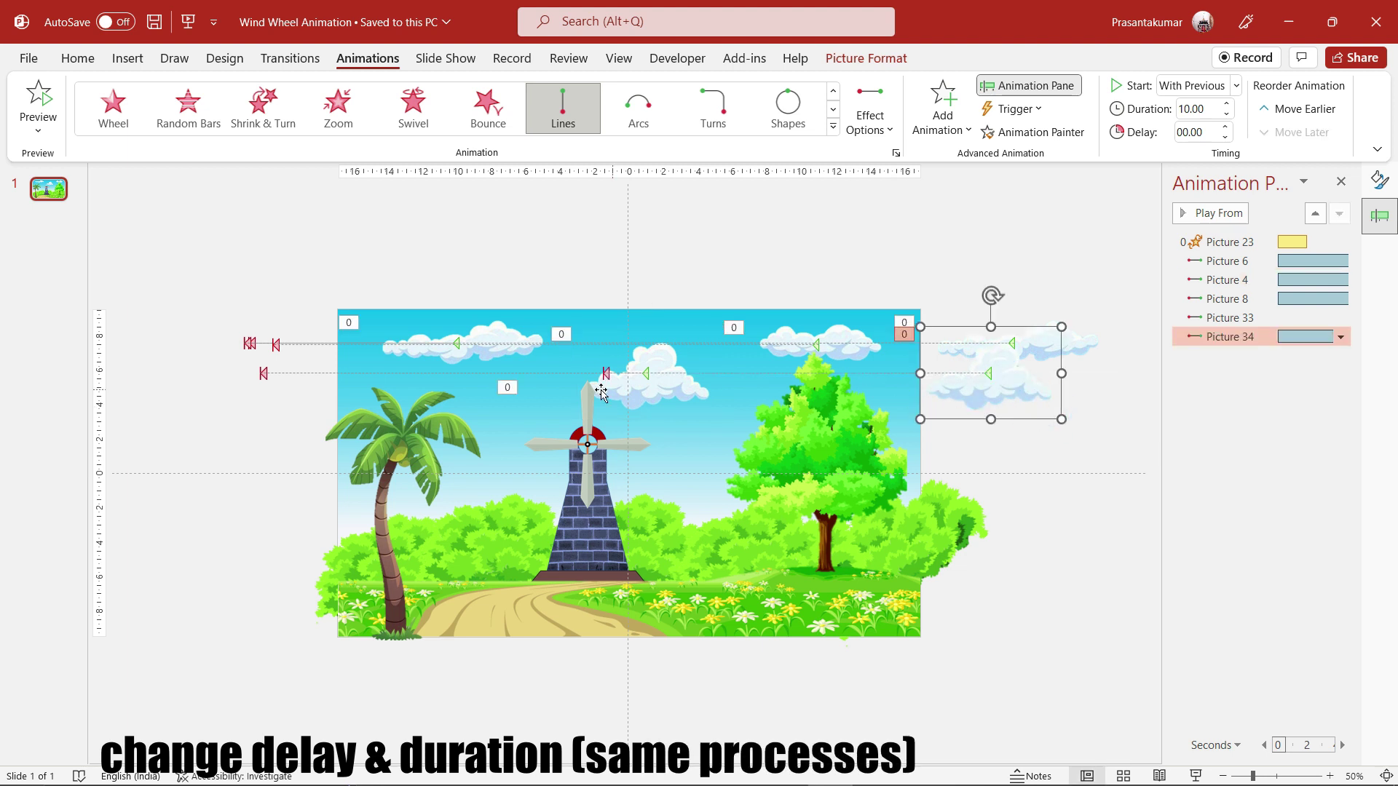
drag(607, 376, 270, 383)
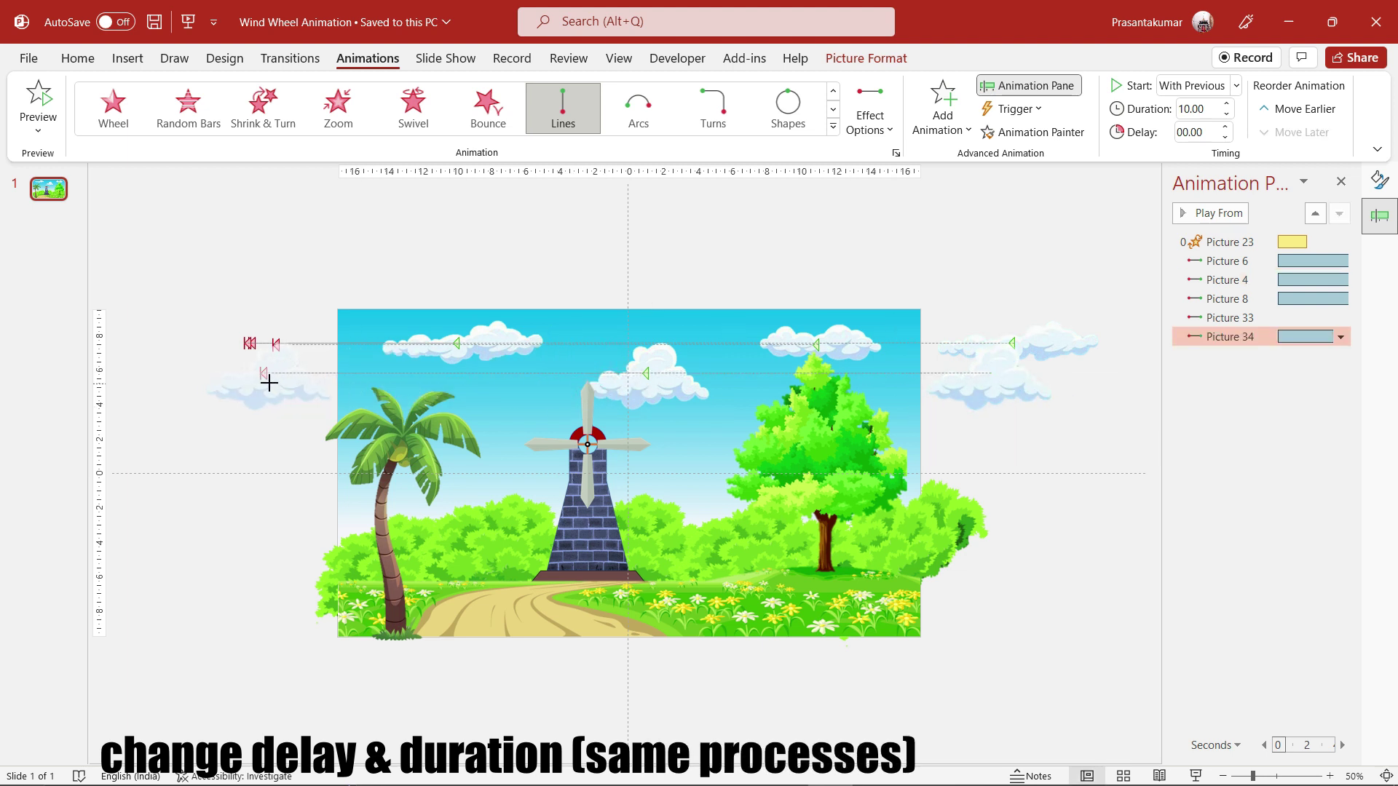
click(1203, 132)
text(15)
key(Return)
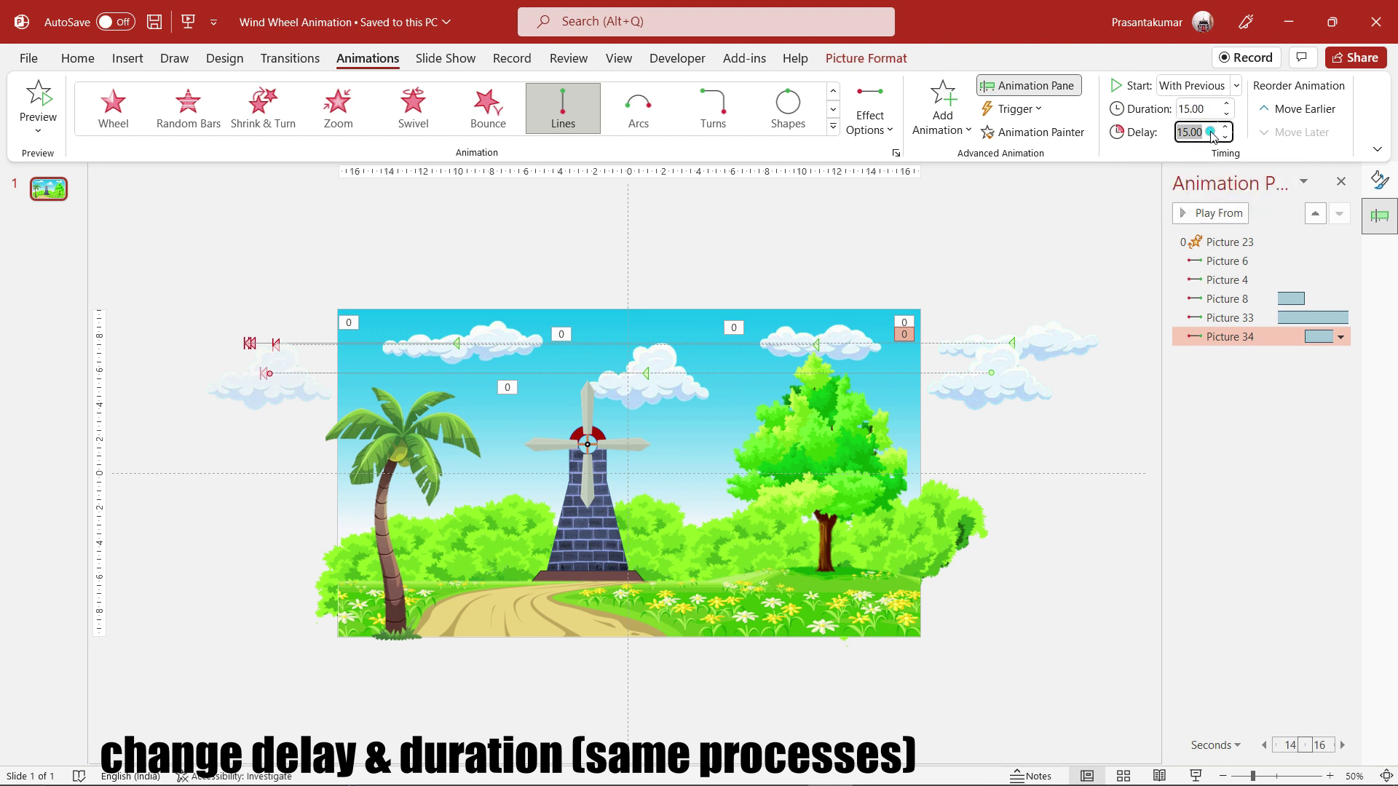
Copy the right cloud beyond the right edge and stretch its path past the left edge
click(805, 339)
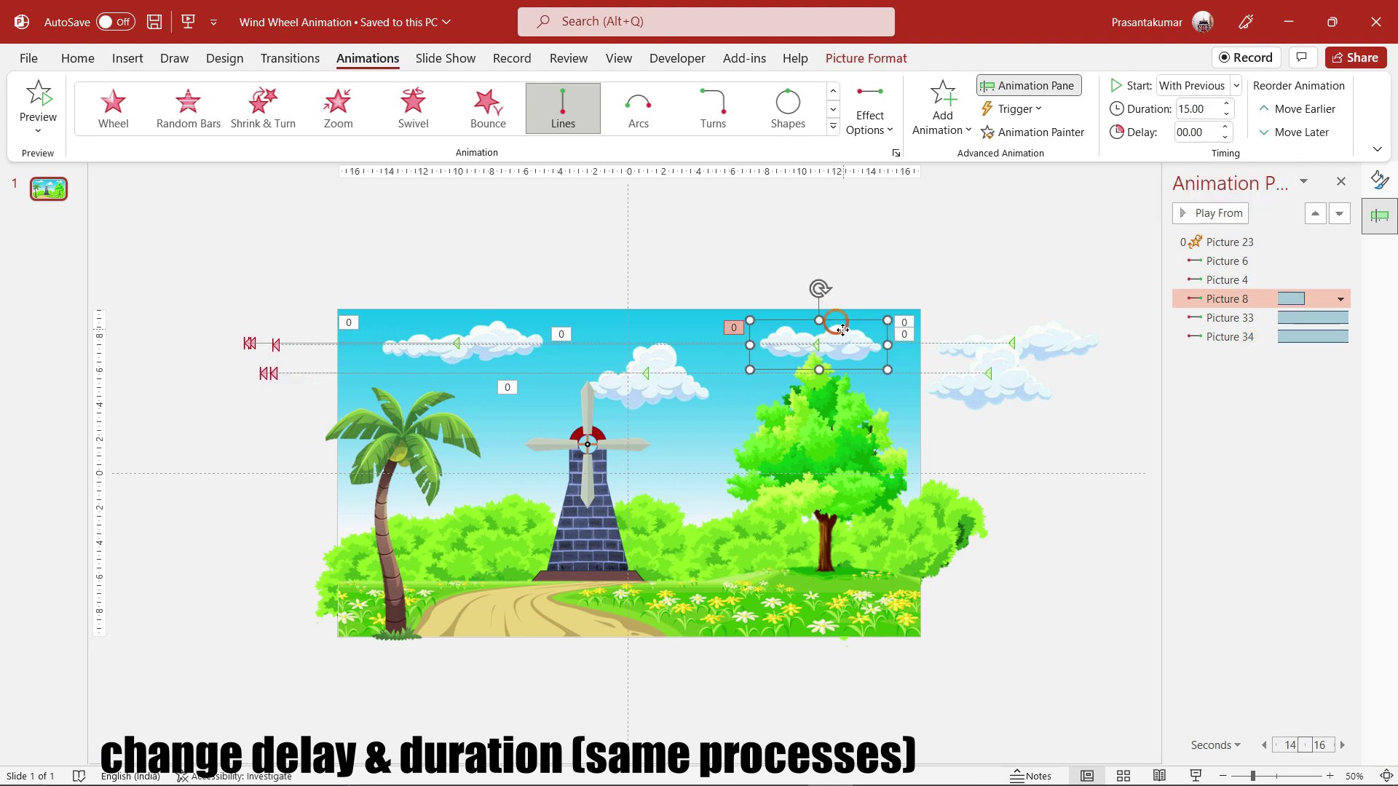
click(1016, 331)
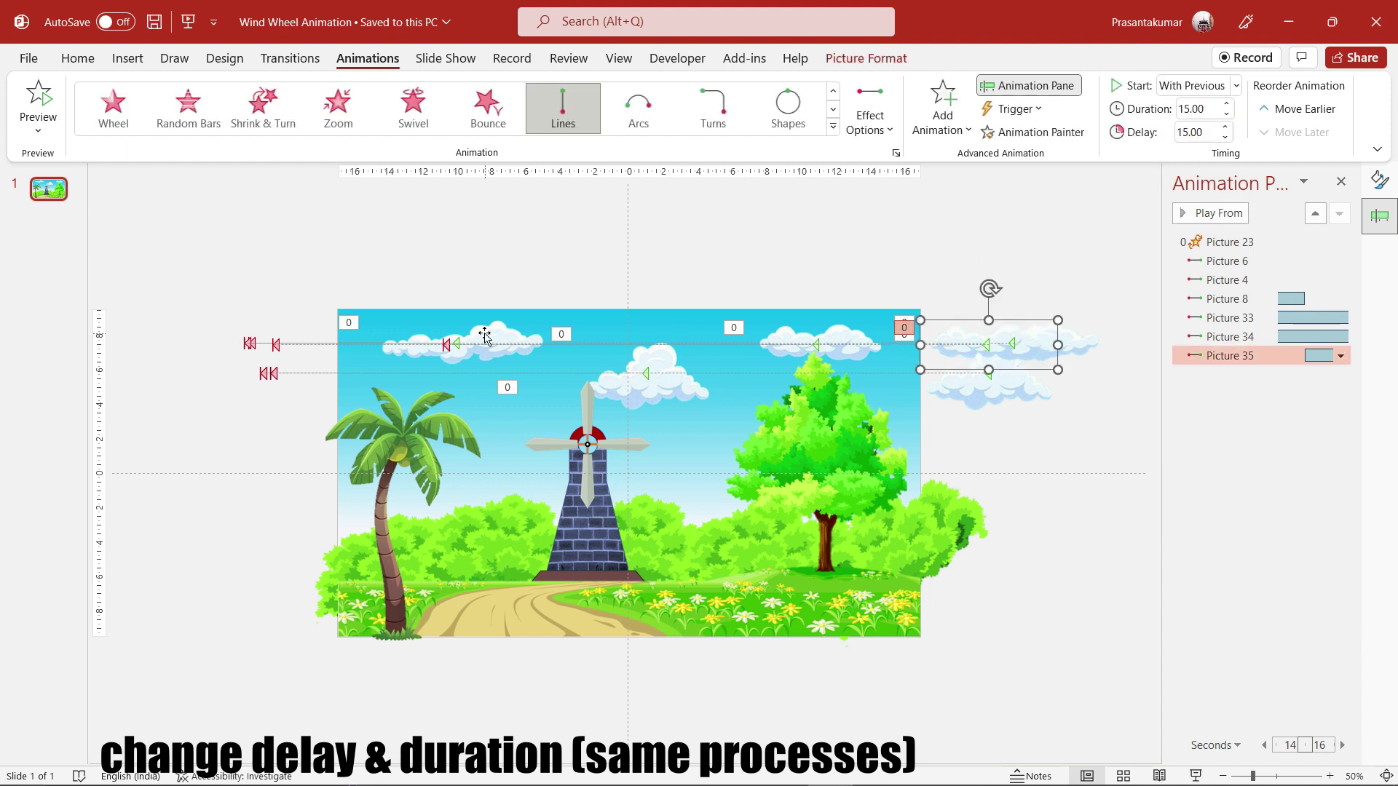
drag(441, 345, 268, 348)
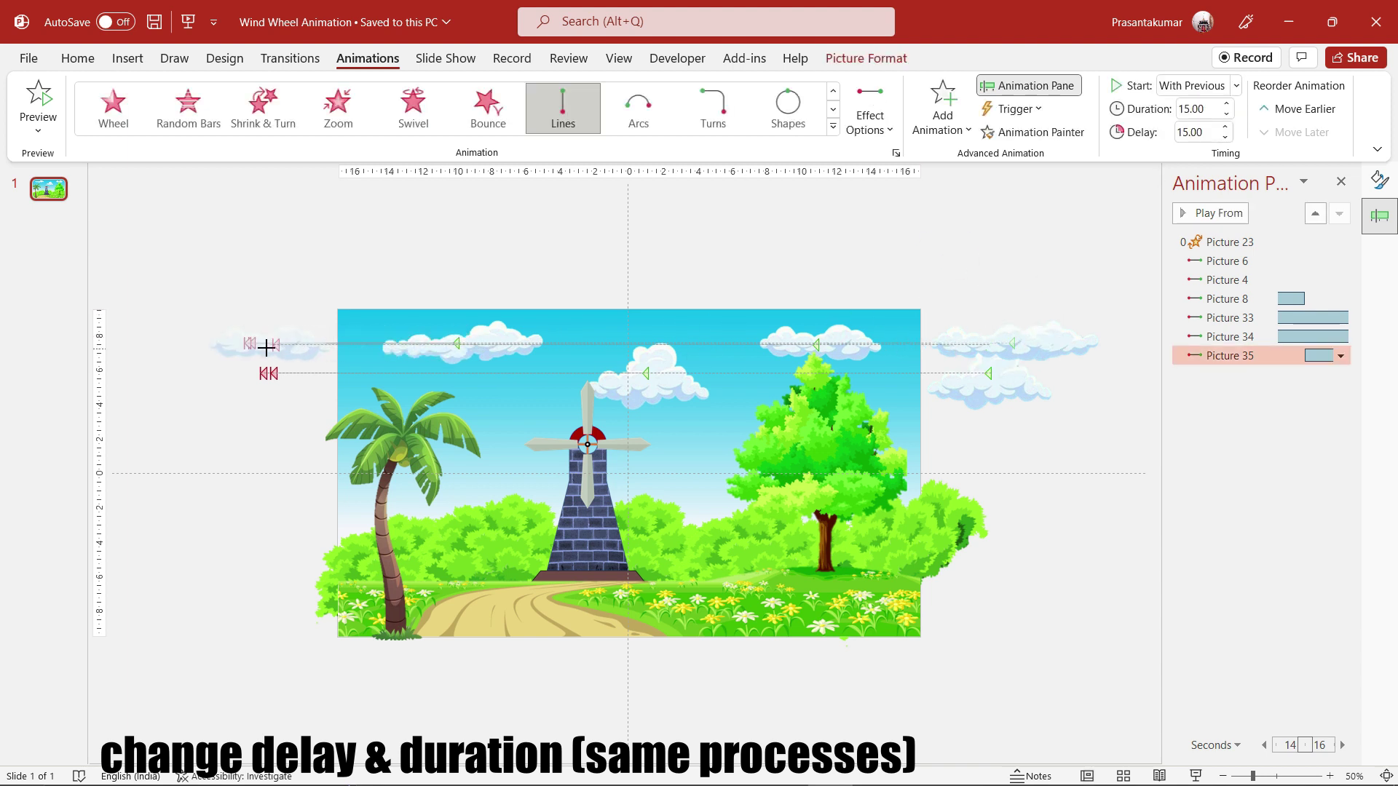
click(617, 286)
scroll(900, 233, down, 2)
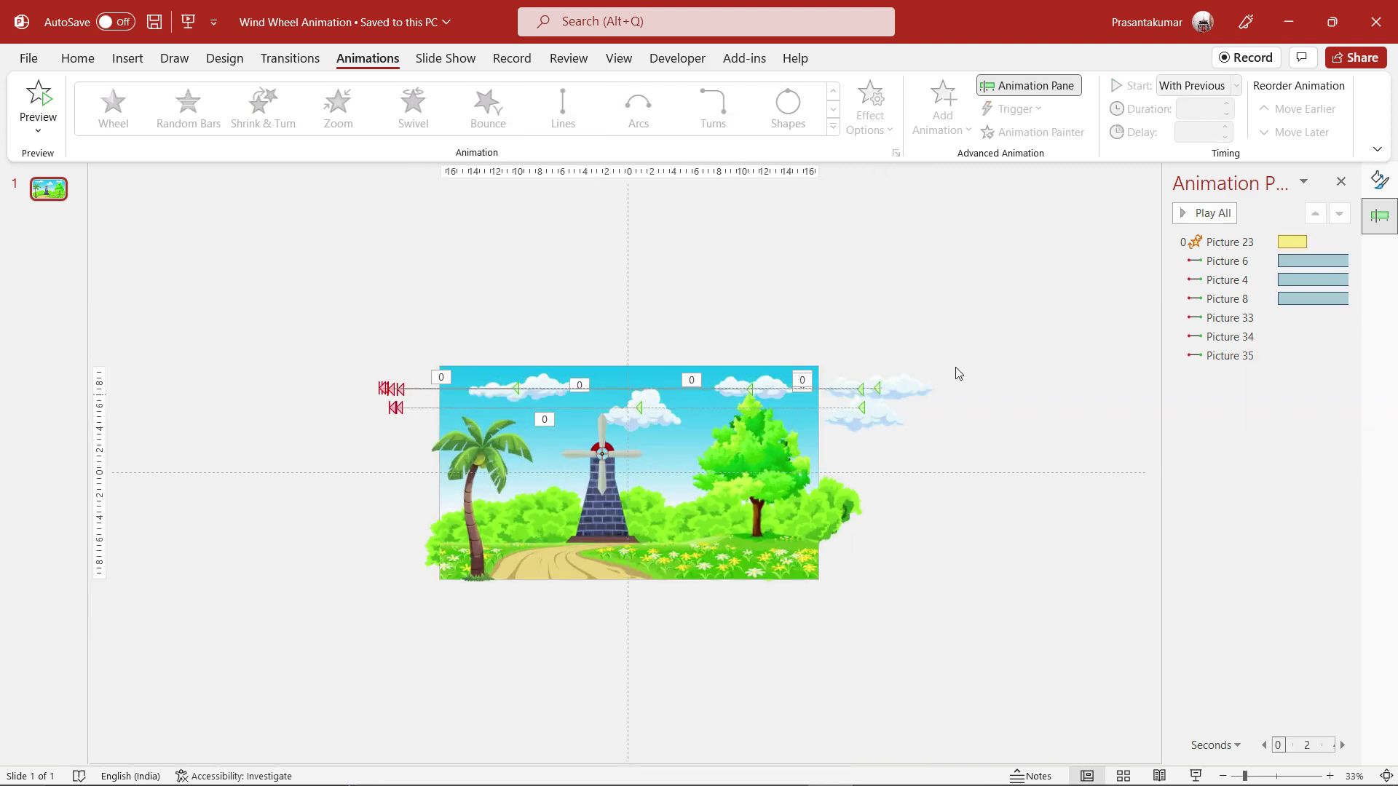
Select all the clouds together and send them to the back of the stacking order
drag(1159, 352, 828, 377)
mouse_move(131, 232)
mouse_down()
mouse_move(779, 397)
mouse_move(801, 457)
mouse_up()
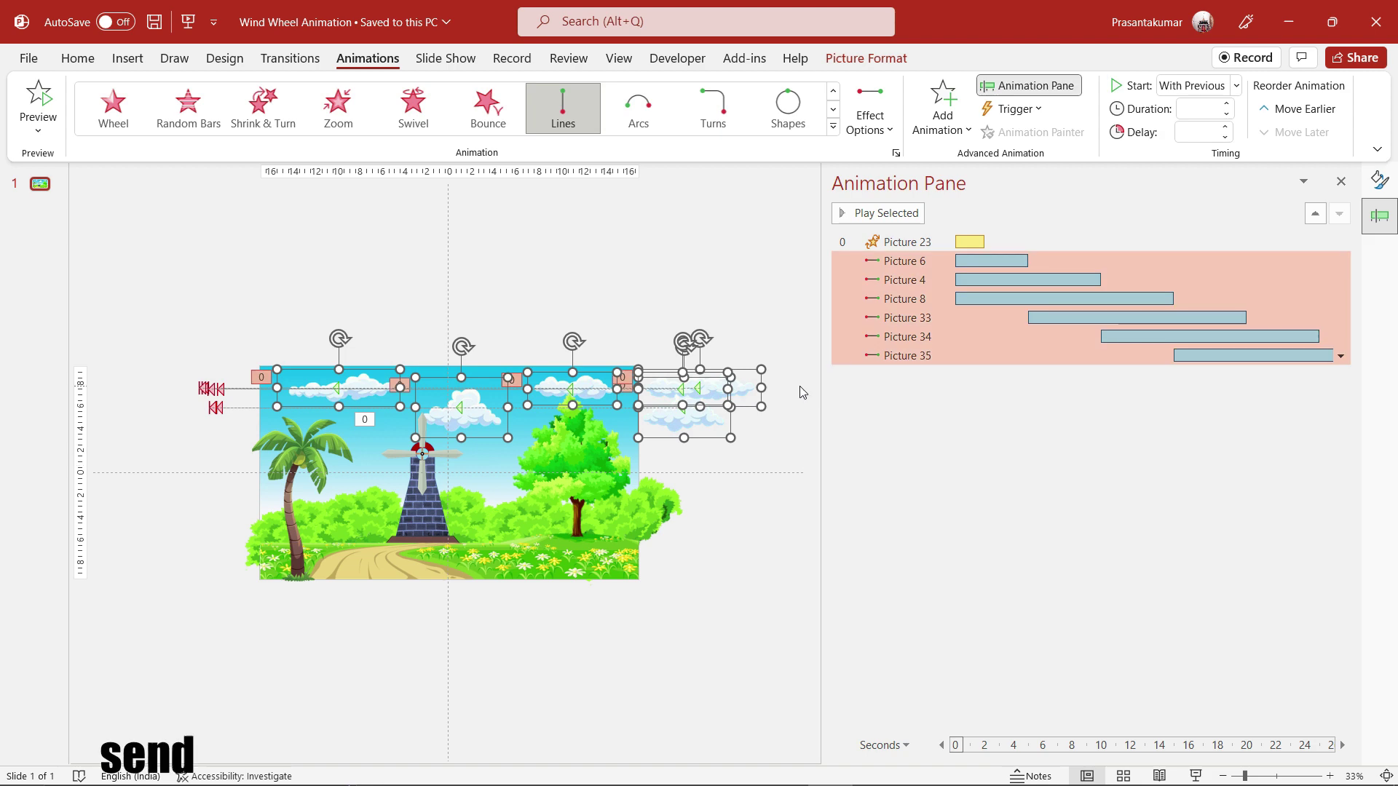
click(865, 58)
click(1056, 109)
click(1031, 157)
click(753, 238)
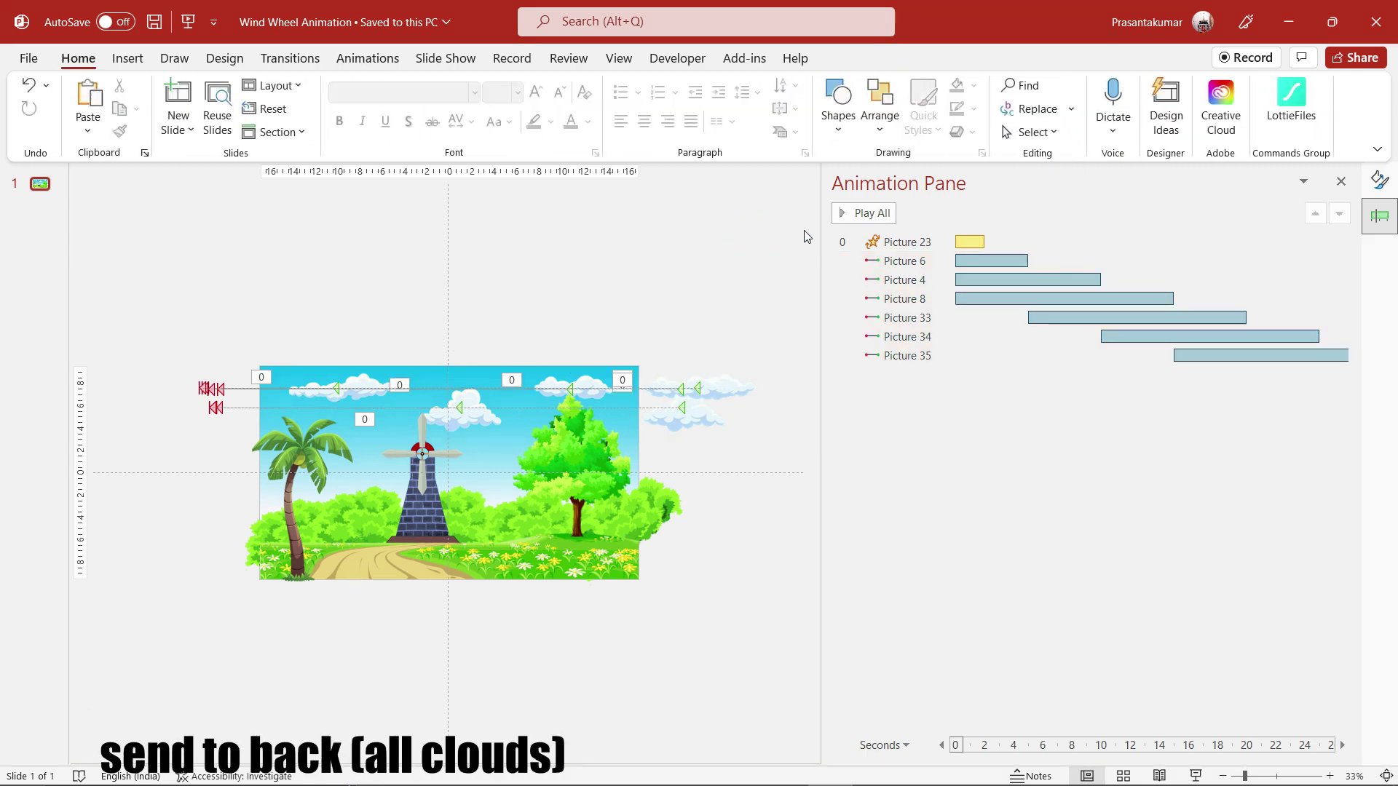
Play all the slide's animations, then select the windmill blades' spin animation
click(864, 214)
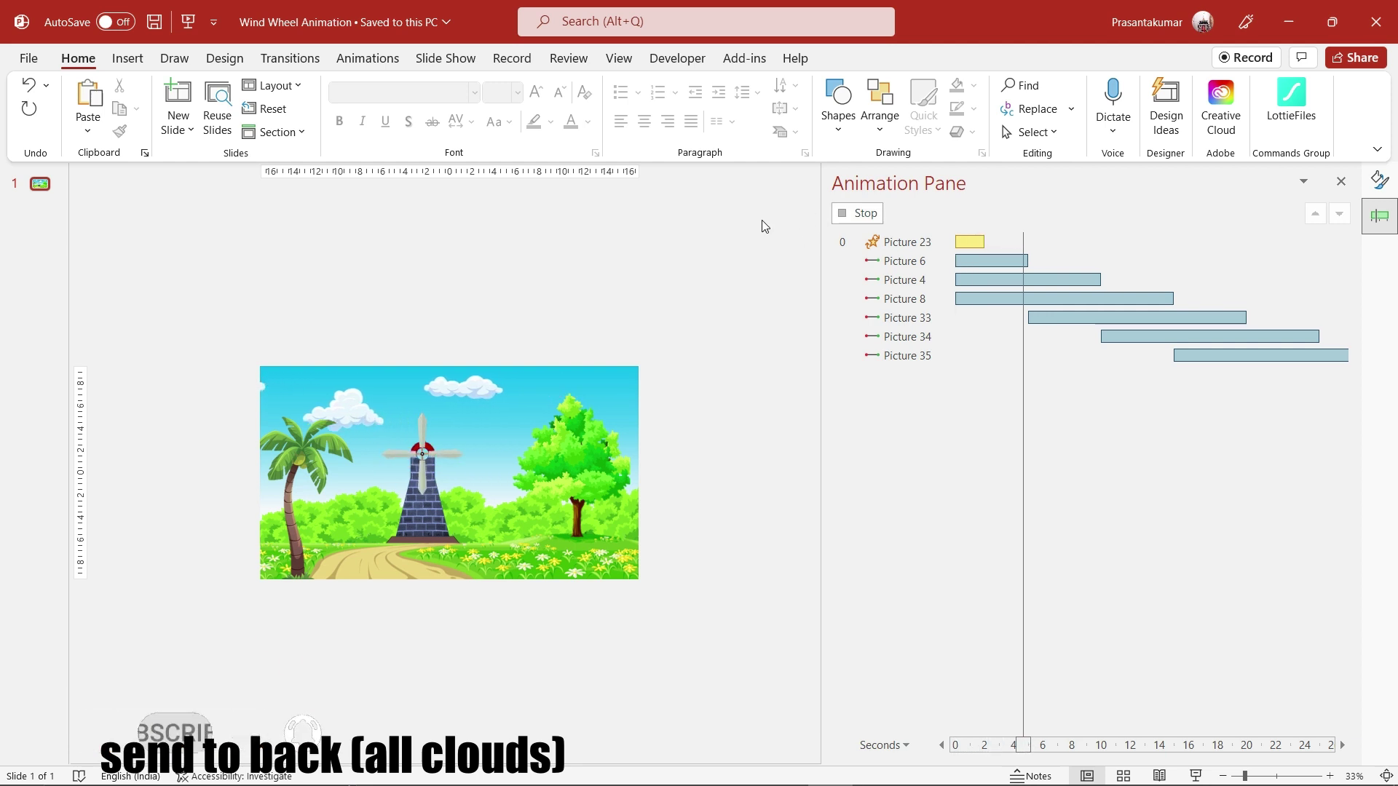
click(722, 218)
click(422, 454)
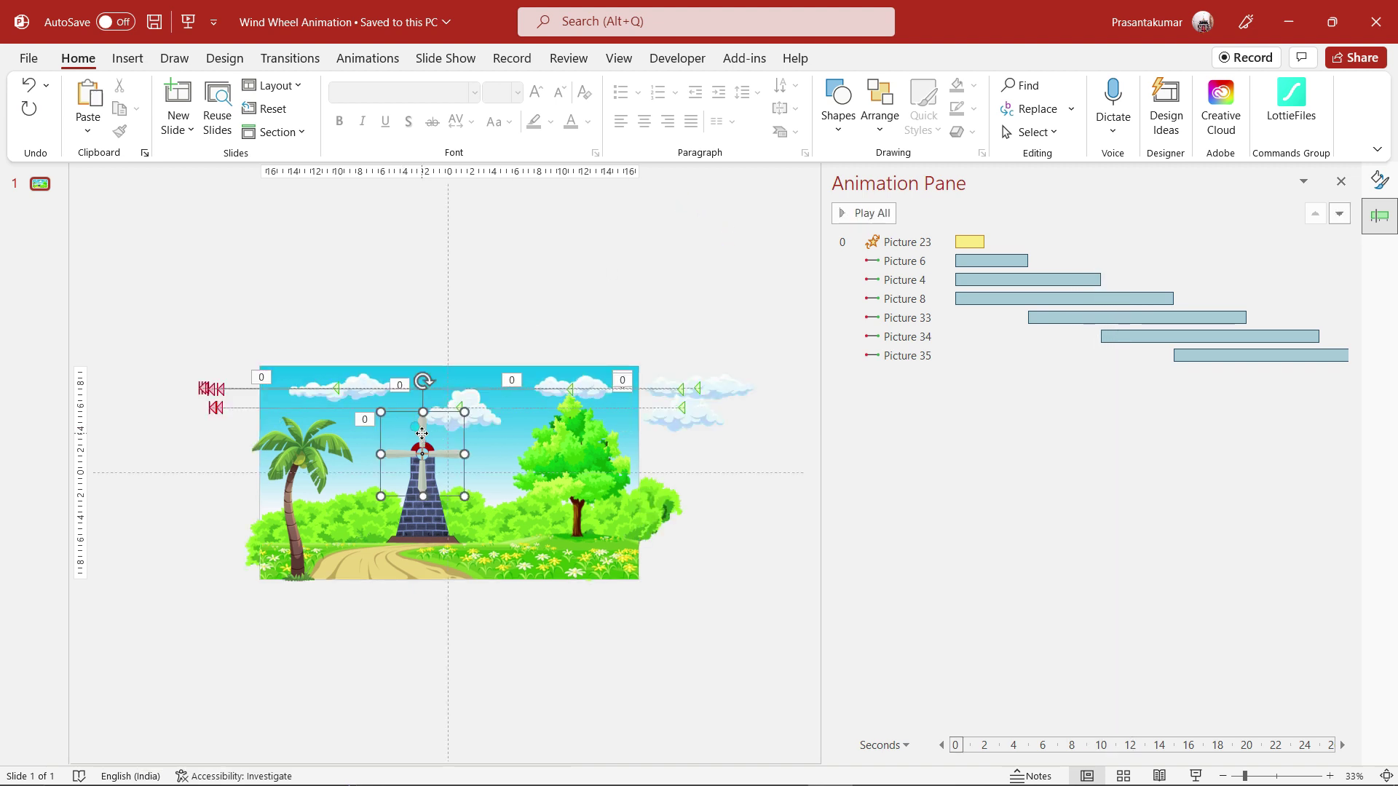
Set Picture 23's Spin timing to repeat Until End of Slide, then play all animations
click(1340, 241)
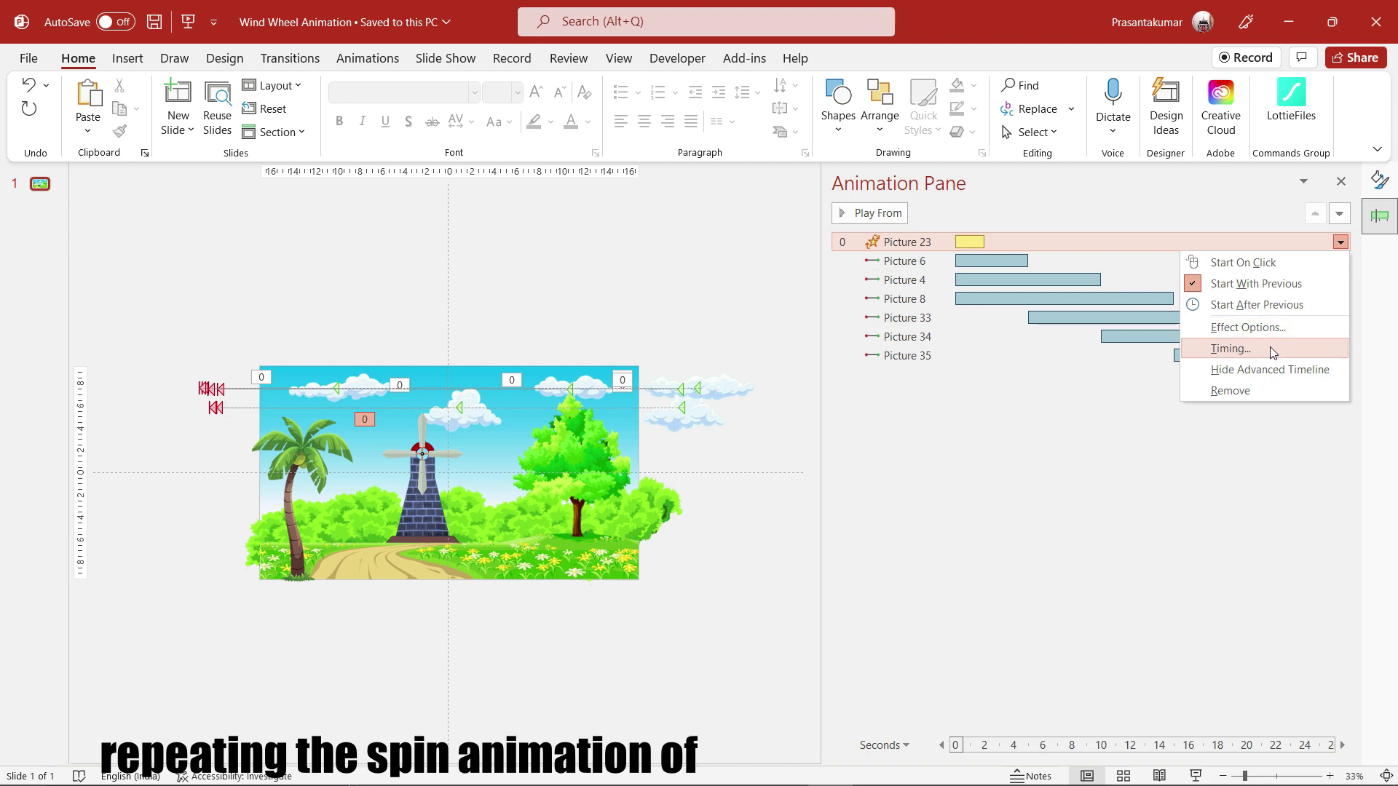
click(1231, 348)
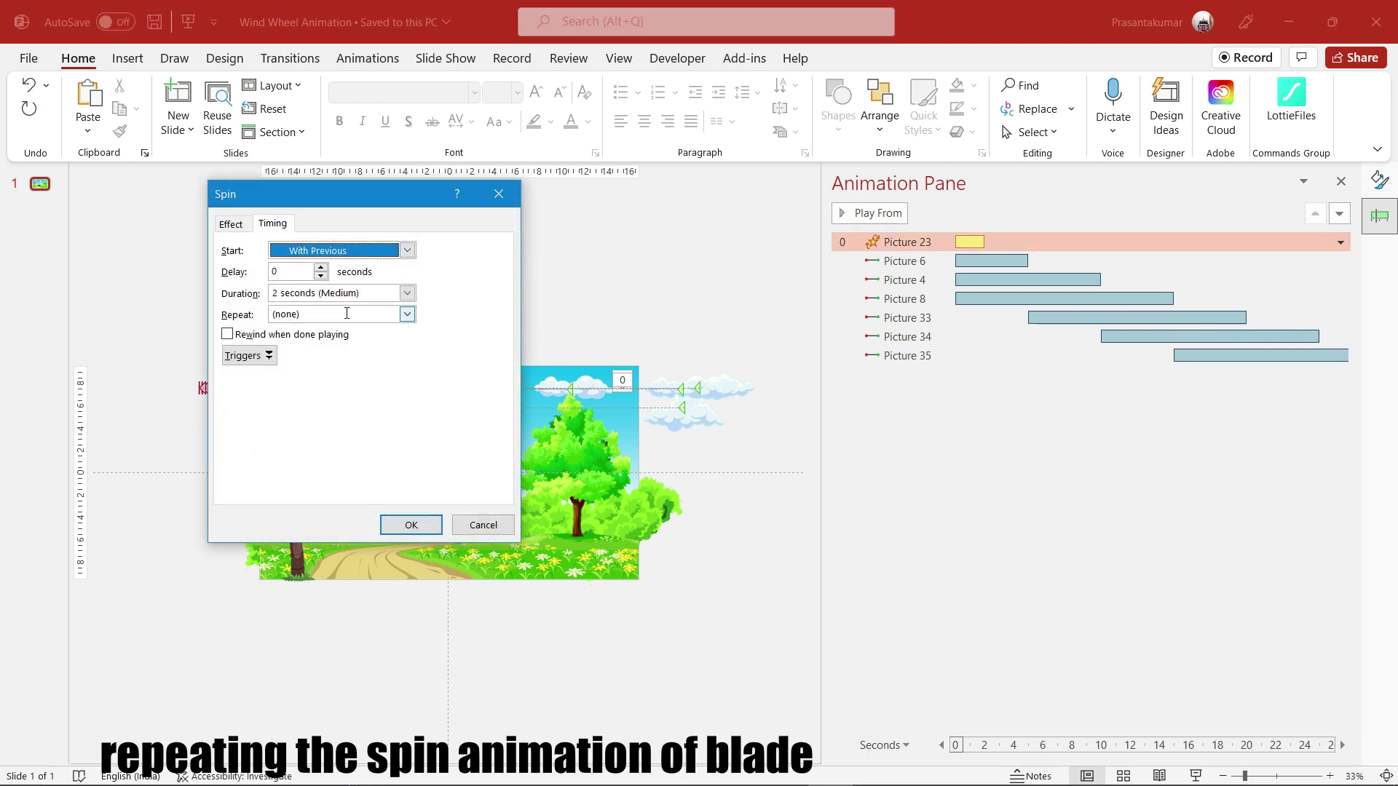
click(407, 315)
click(306, 418)
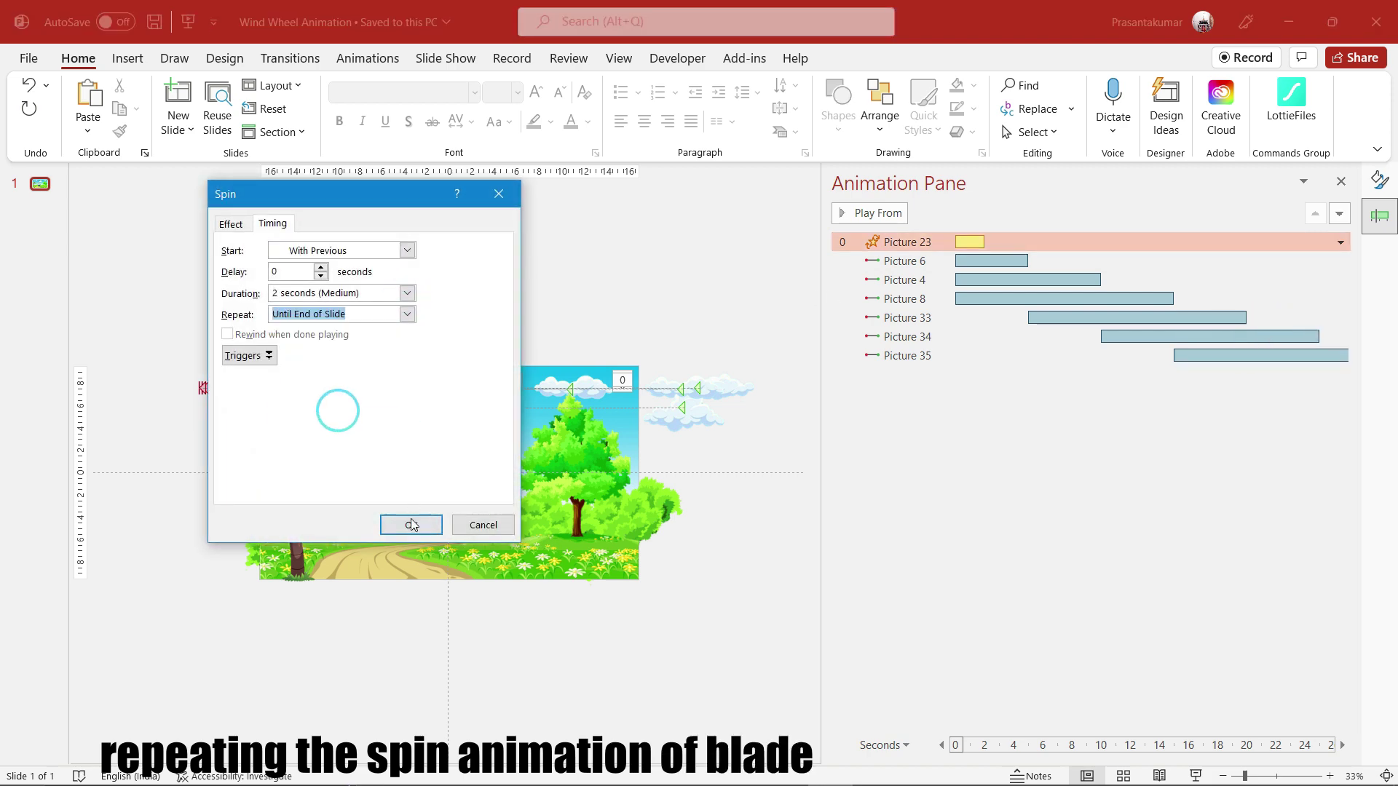
click(412, 525)
click(871, 213)
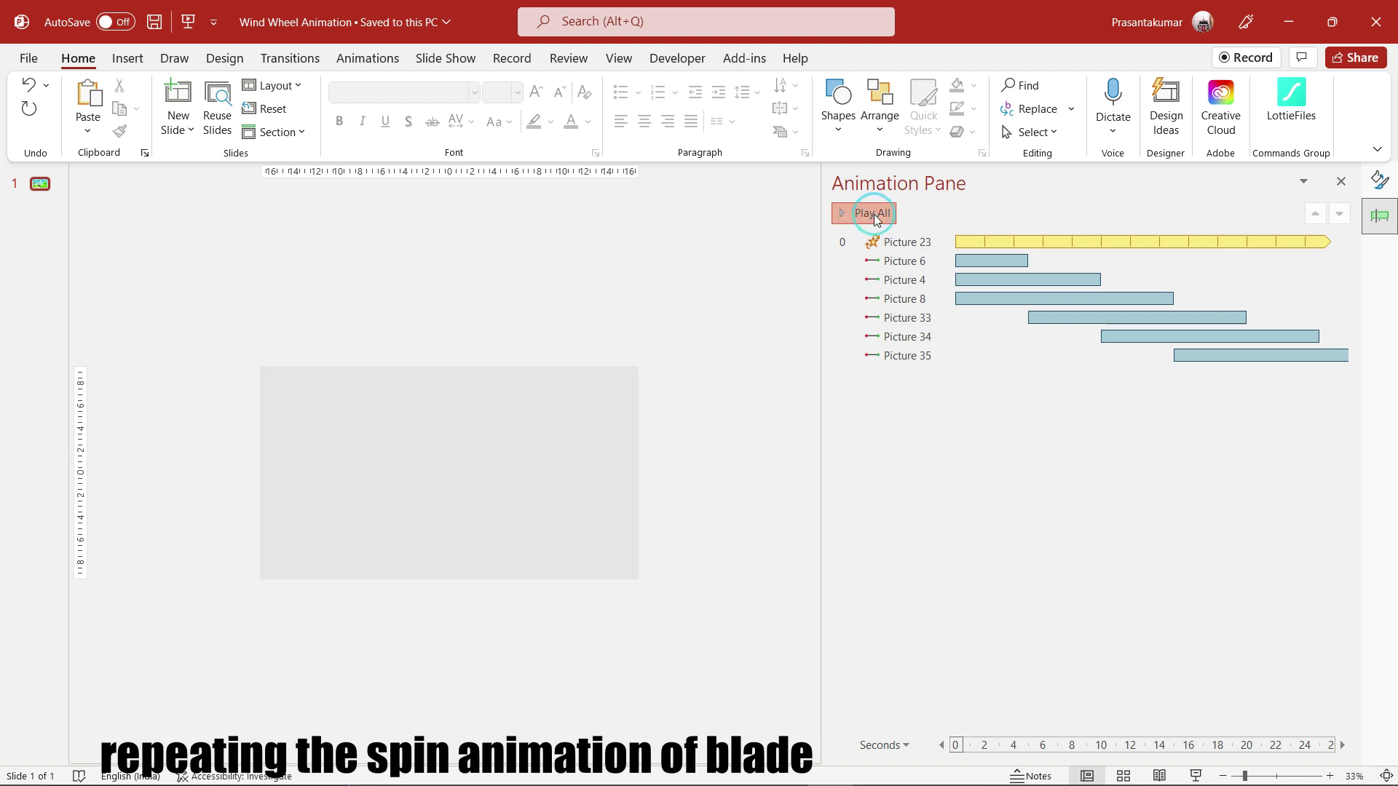